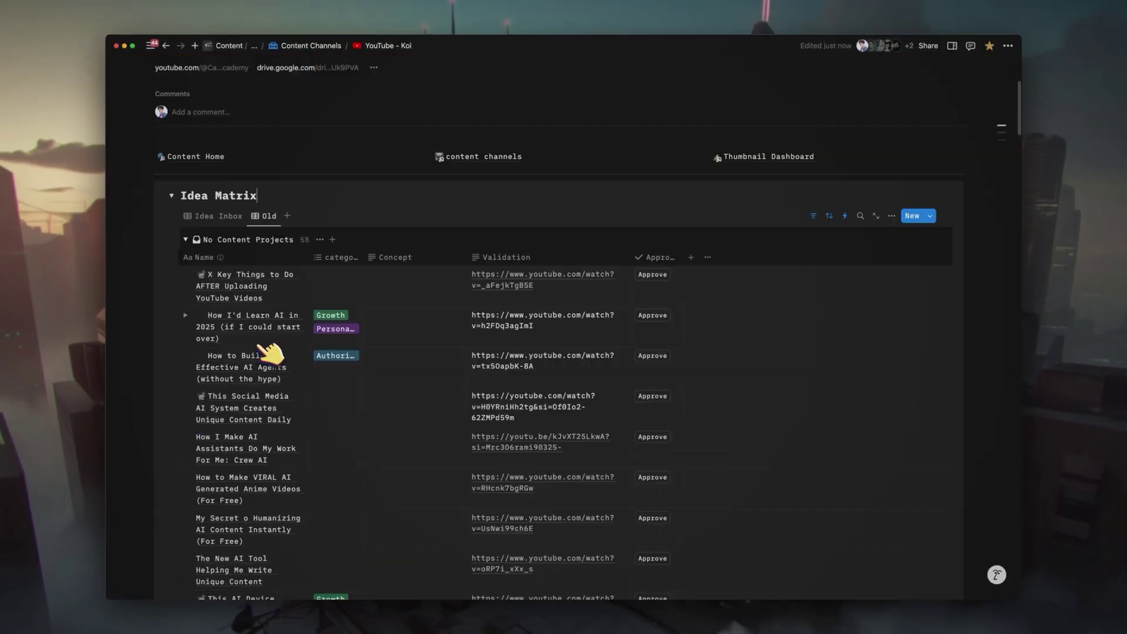
Switch the Idea Matrix to its Idea Inbox list and scroll down to the In Production board
click(199, 222)
scroll(593, 323, down, 1)
scroll(596, 323, down, 5)
scroll(578, 249, right, 3)
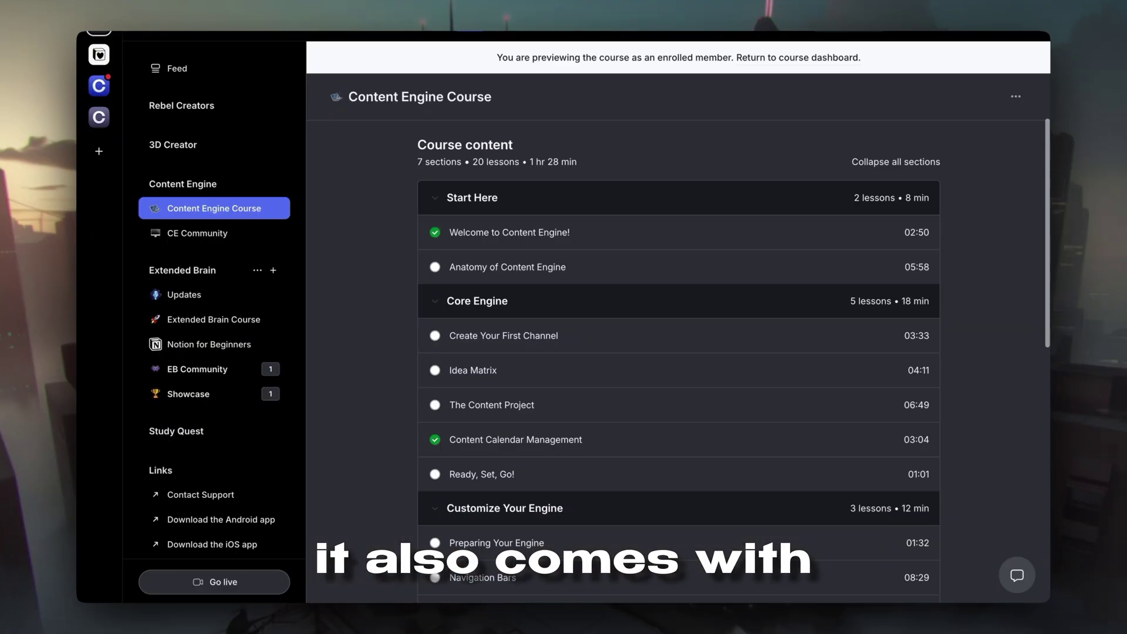
Scroll down the Content Engine Course content list toward The Content Project lesson
scroll(677, 381, down, 1)
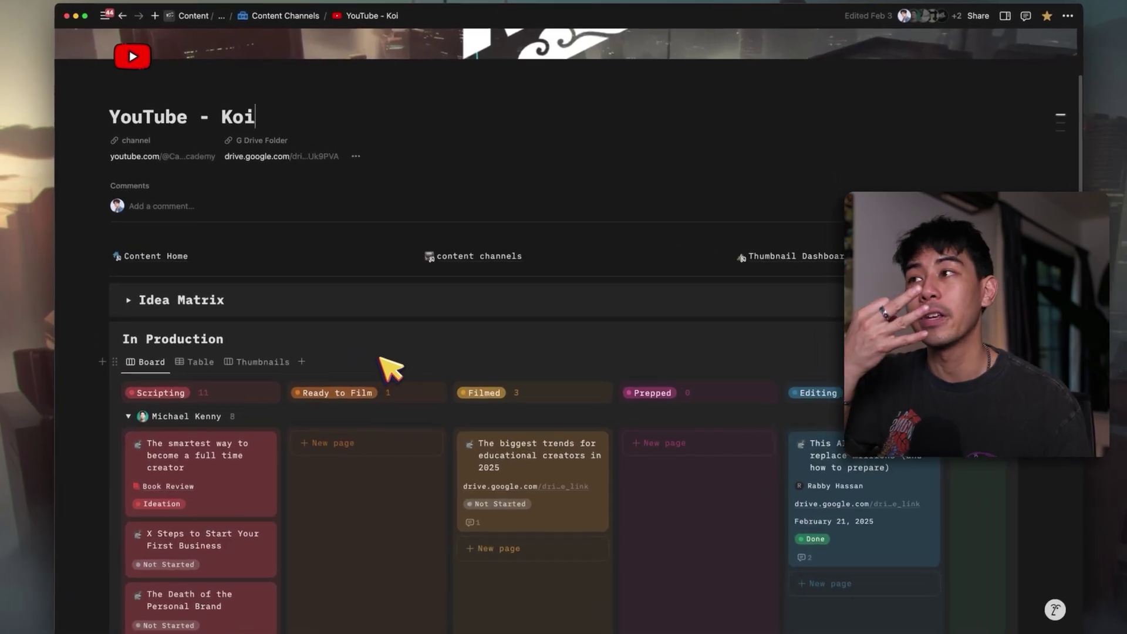
Collapse both team members' card groups on the In Production board
triple_click(247, 297)
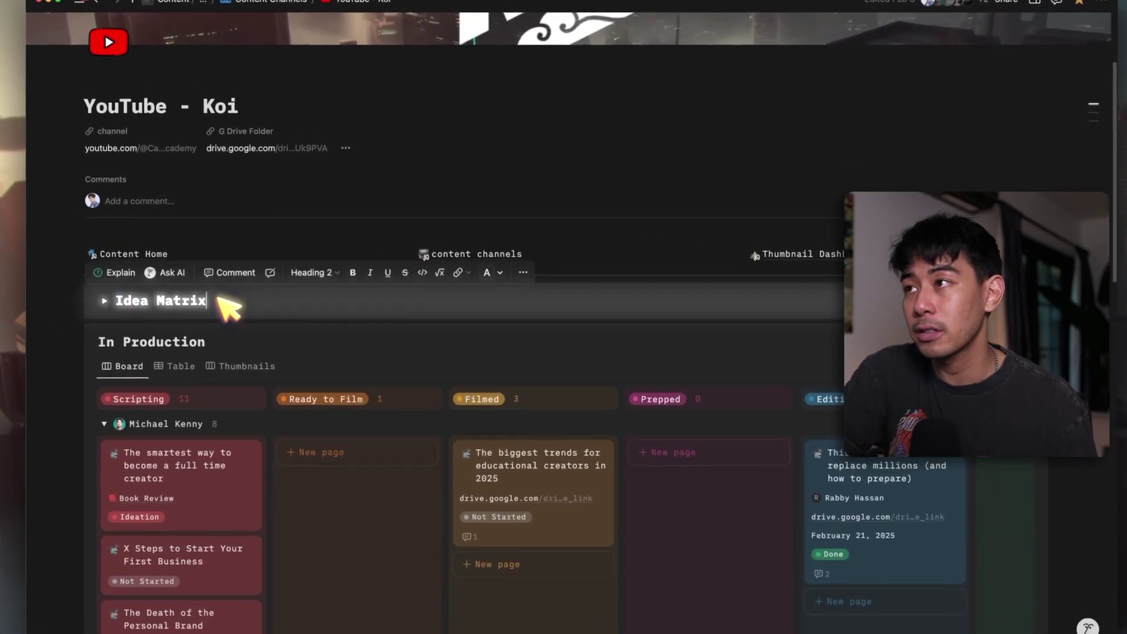
click(228, 302)
scroll(228, 302, down, 3)
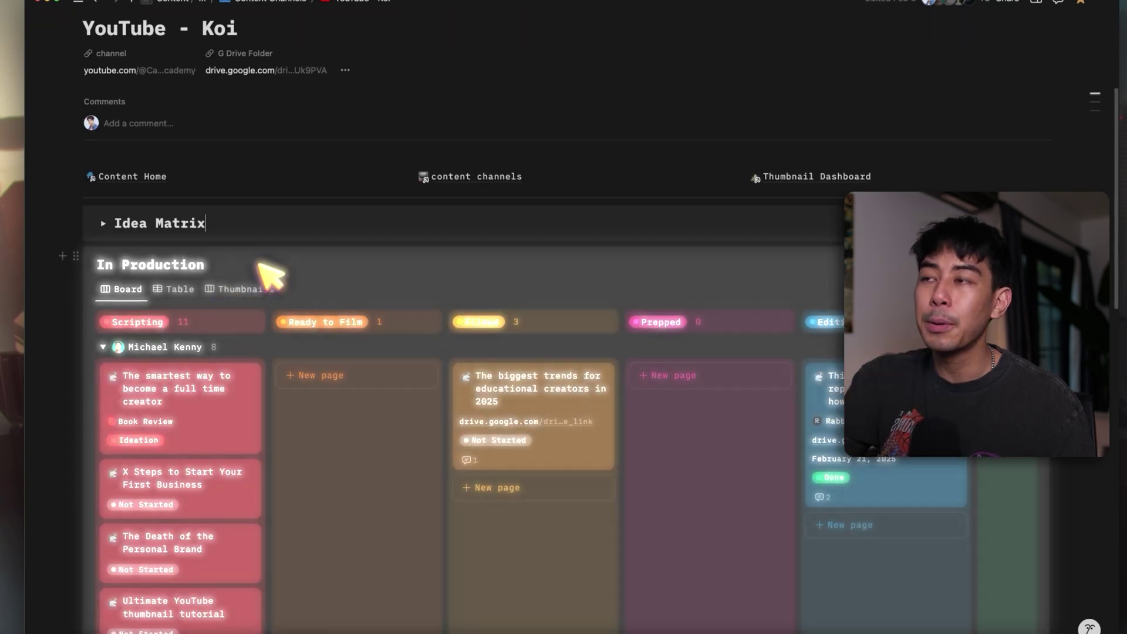
scroll(261, 267, down, 2)
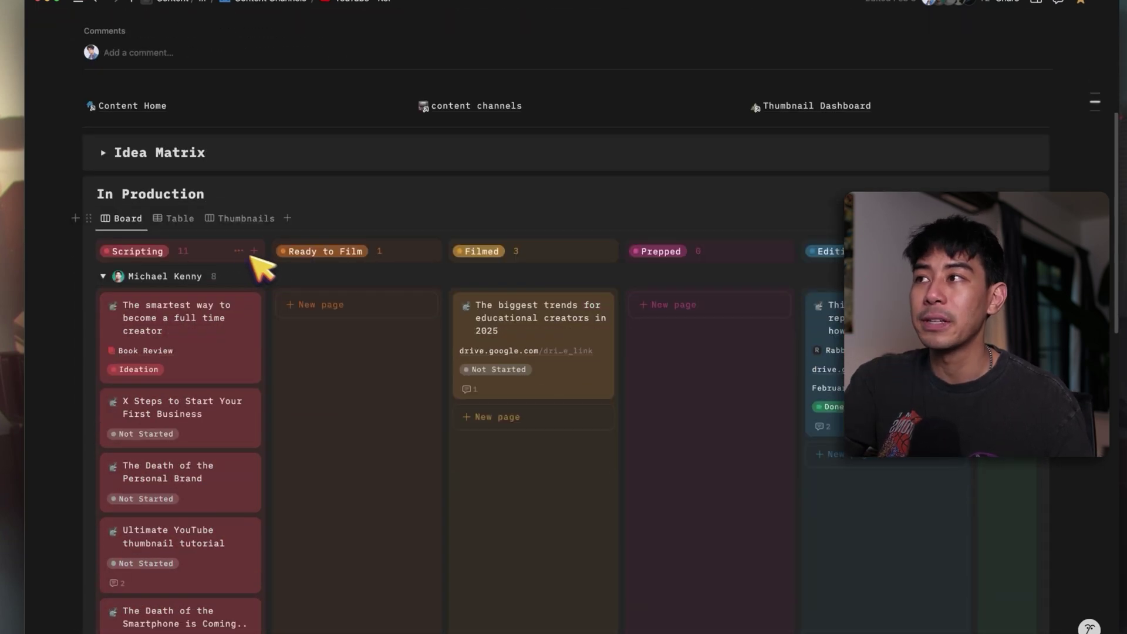
click(105, 275)
click(105, 301)
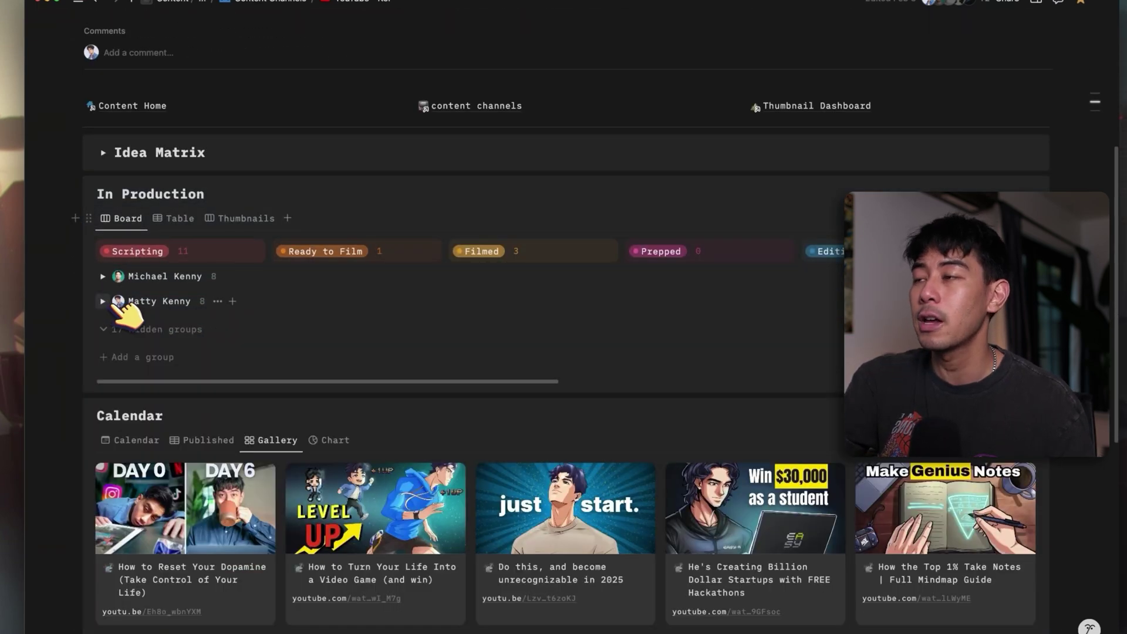
Scroll past the Calendar and add an empty line below the Don't Delete toggle
scroll(281, 431, down, 2)
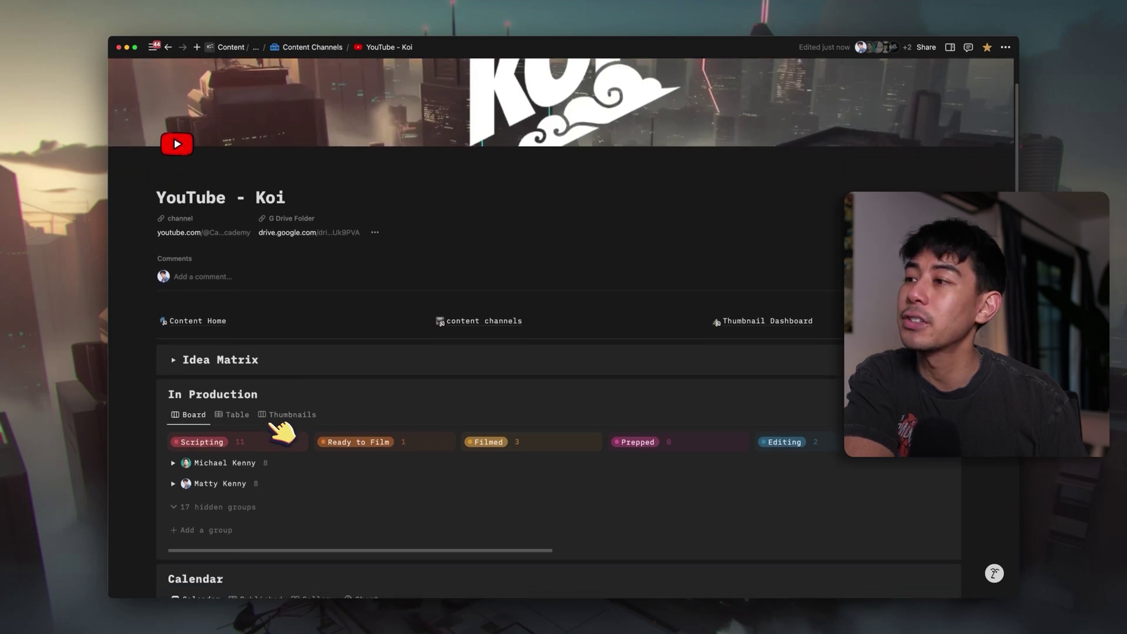
scroll(282, 431, down, 5)
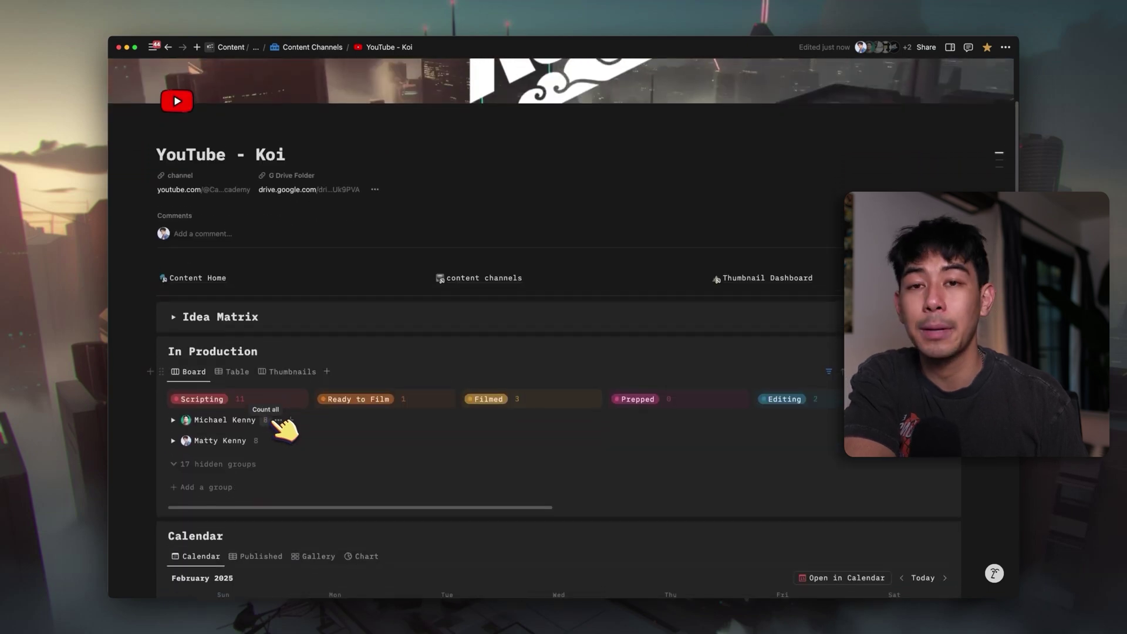
scroll(286, 429, down, 2)
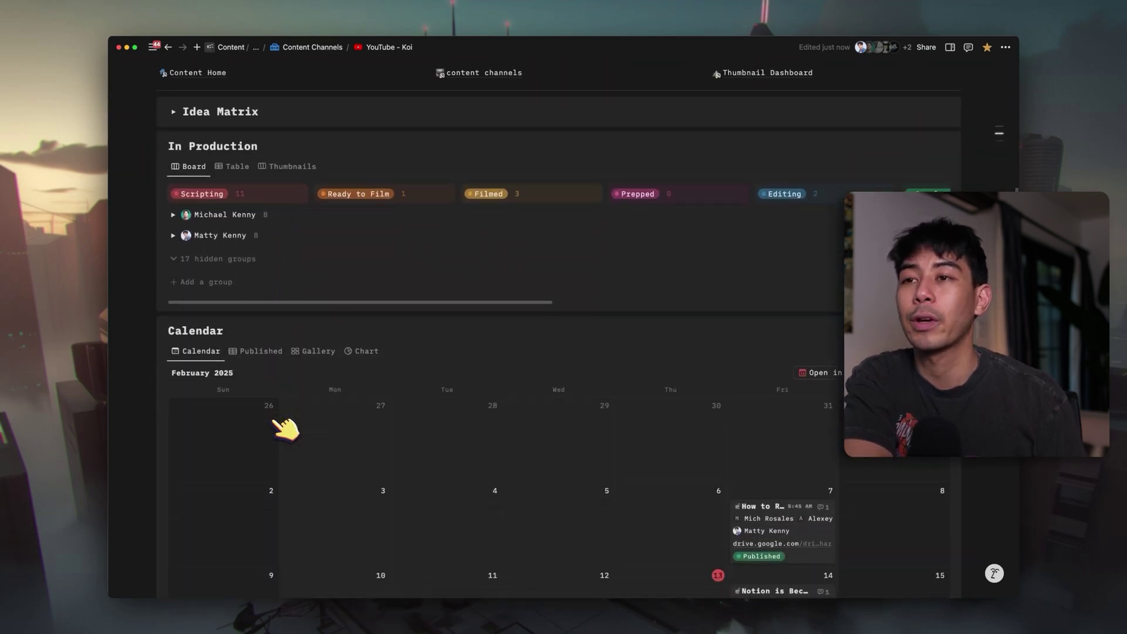
scroll(284, 428, down, 2)
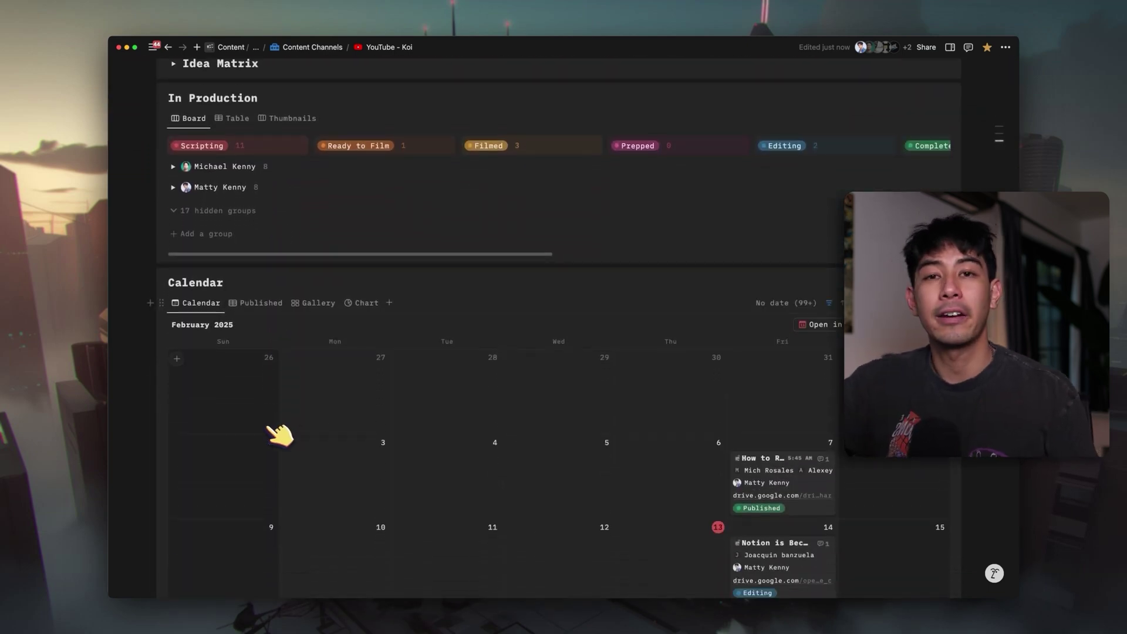
scroll(281, 435, down, 1)
scroll(279, 434, down, 3)
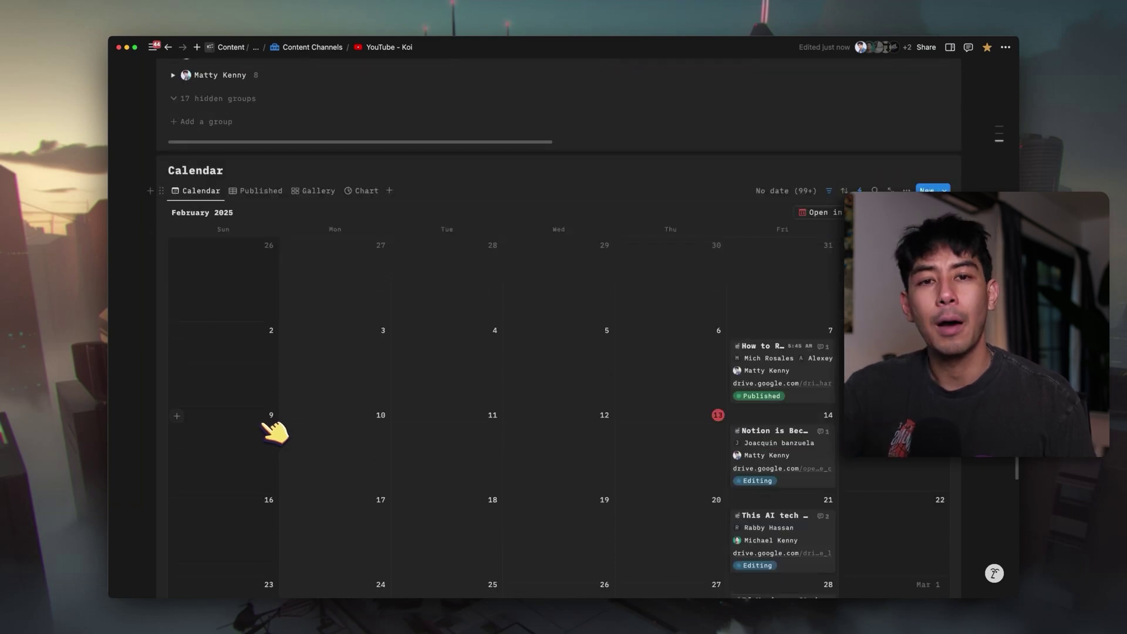
scroll(279, 432, down, 4)
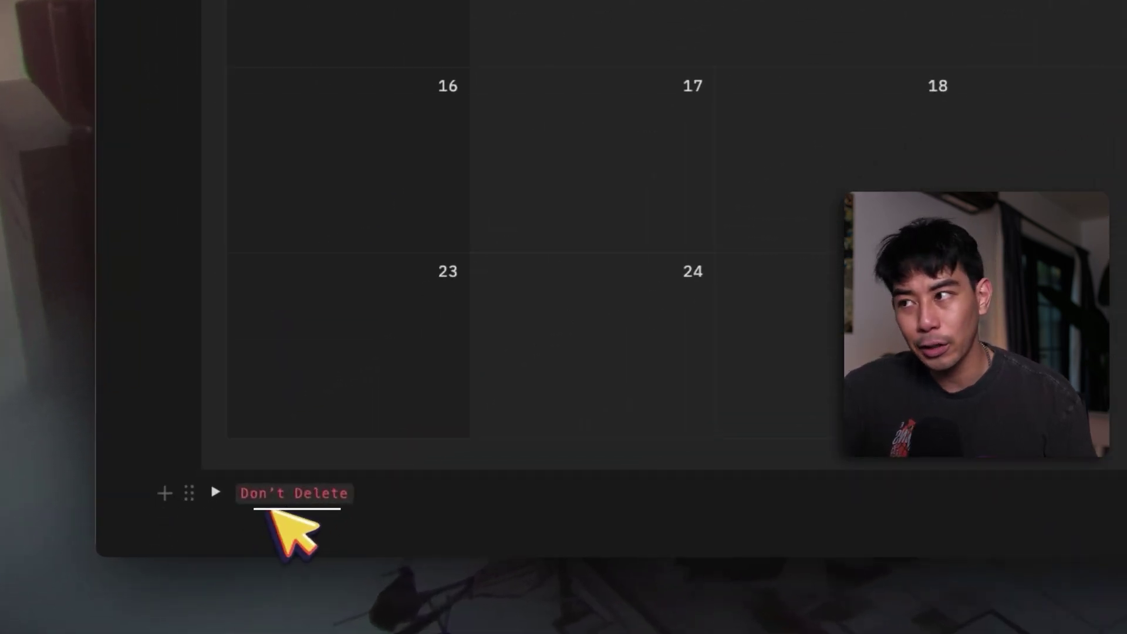
click(305, 511)
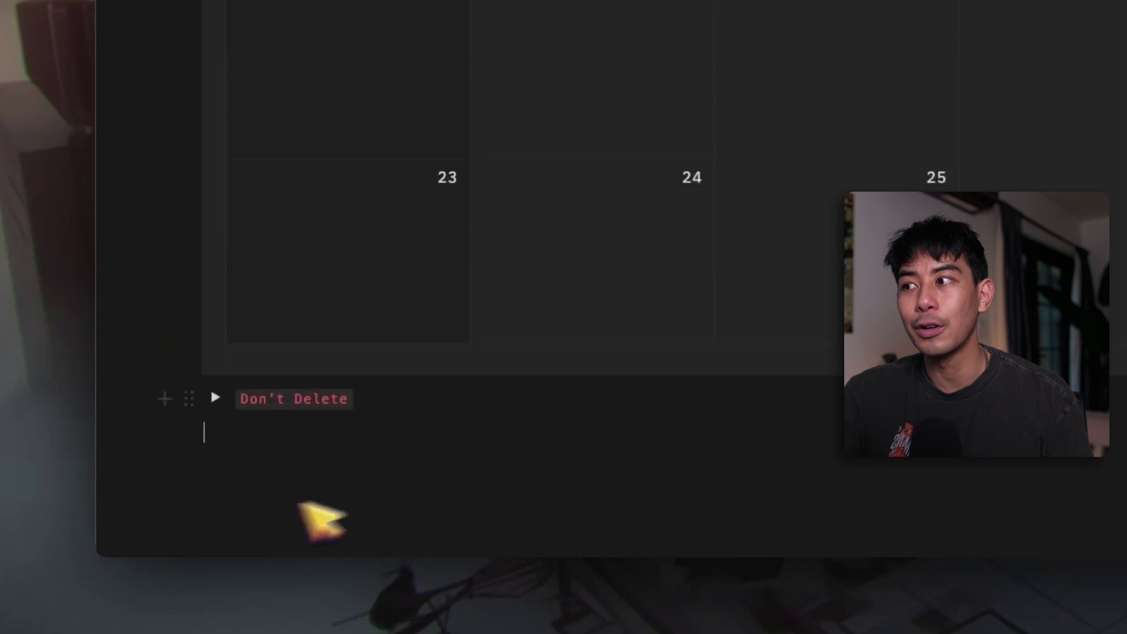
scroll(329, 470, down, 5)
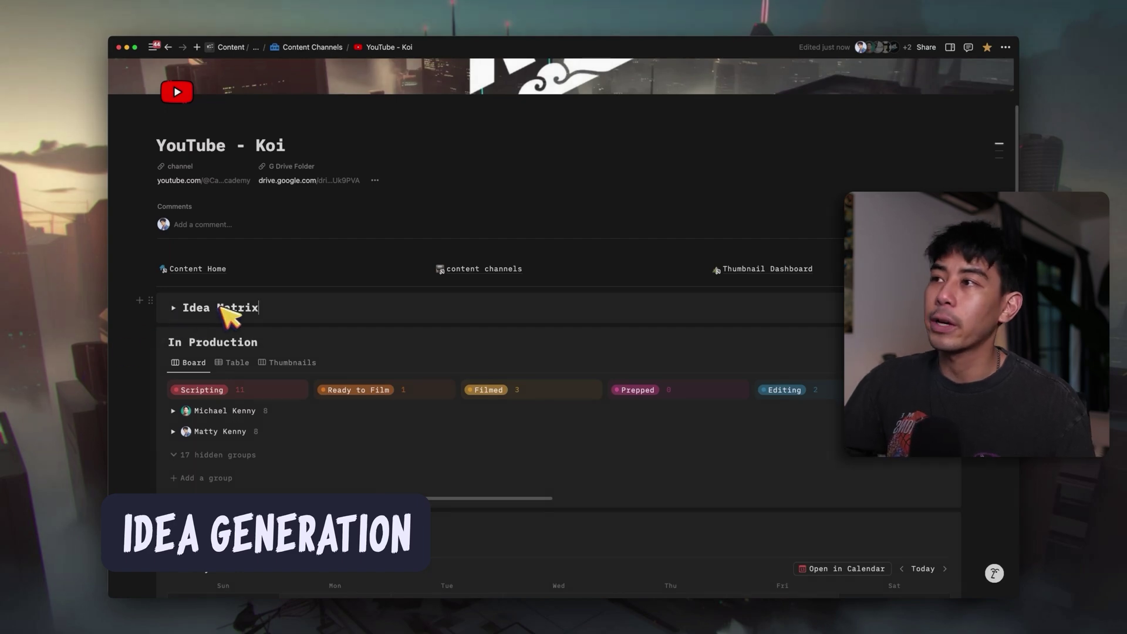
Expand the Idea Matrix toggle to reveal the Idea Inbox table of three video ideas
click(174, 307)
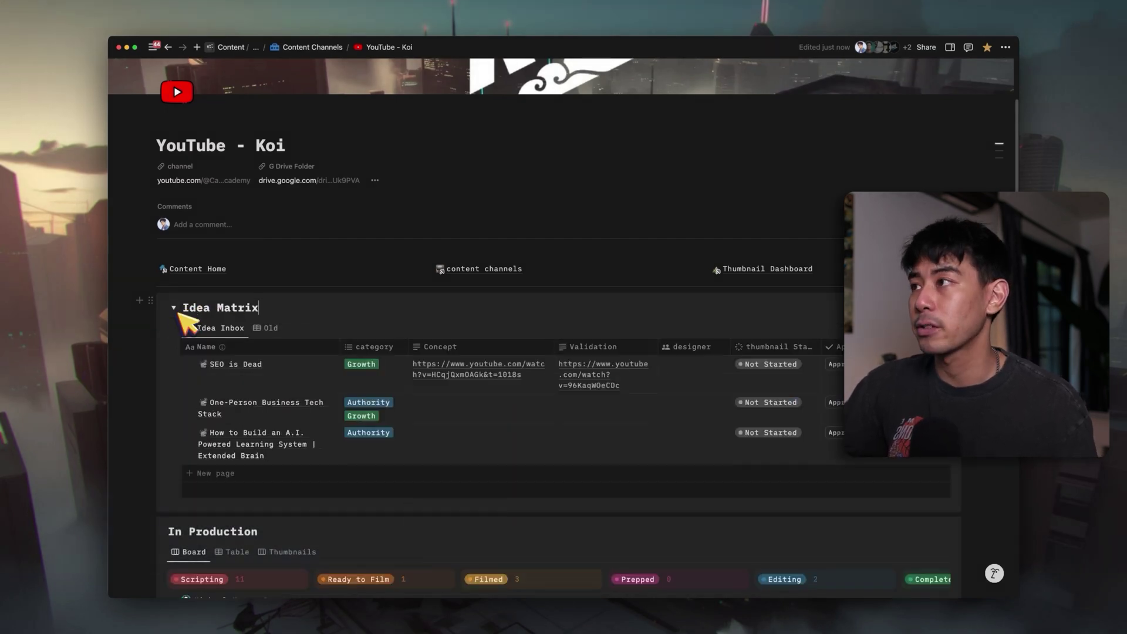
scroll(192, 322, down, 2)
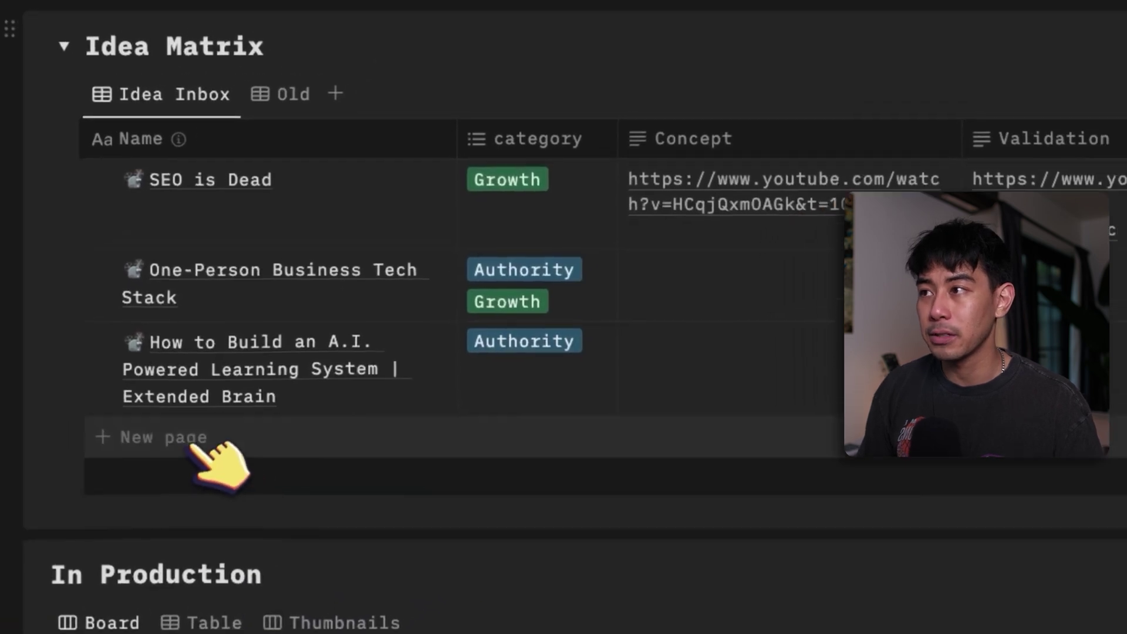
Create the Idea Inbox page 'How to produce a drum and bass track without a computer' from the YouTube video template
click(247, 412)
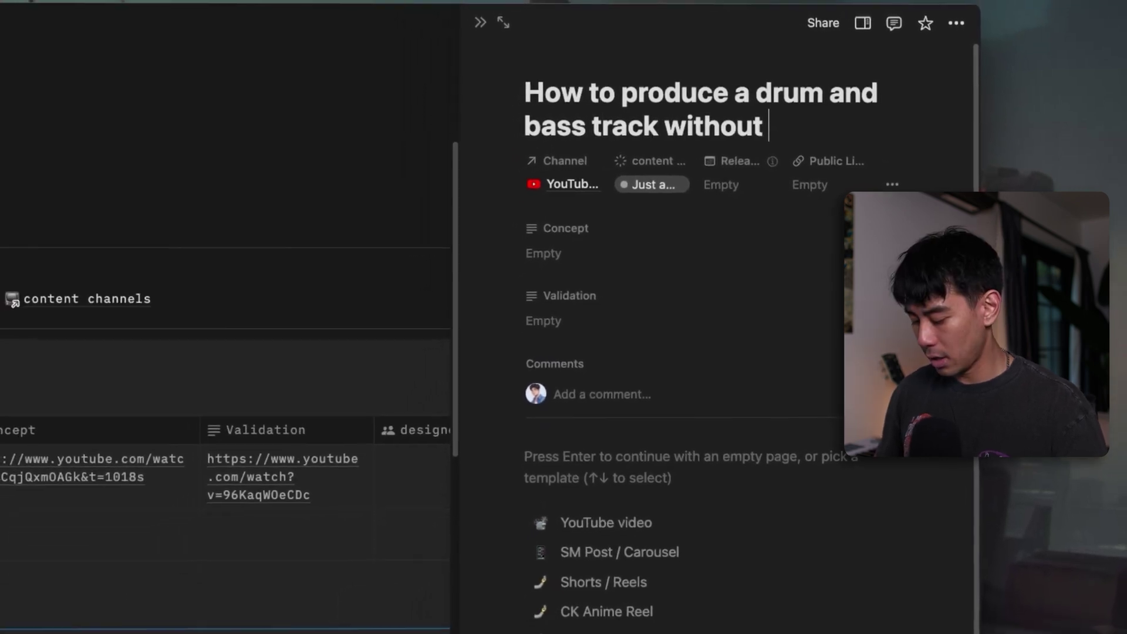
text(a computer)
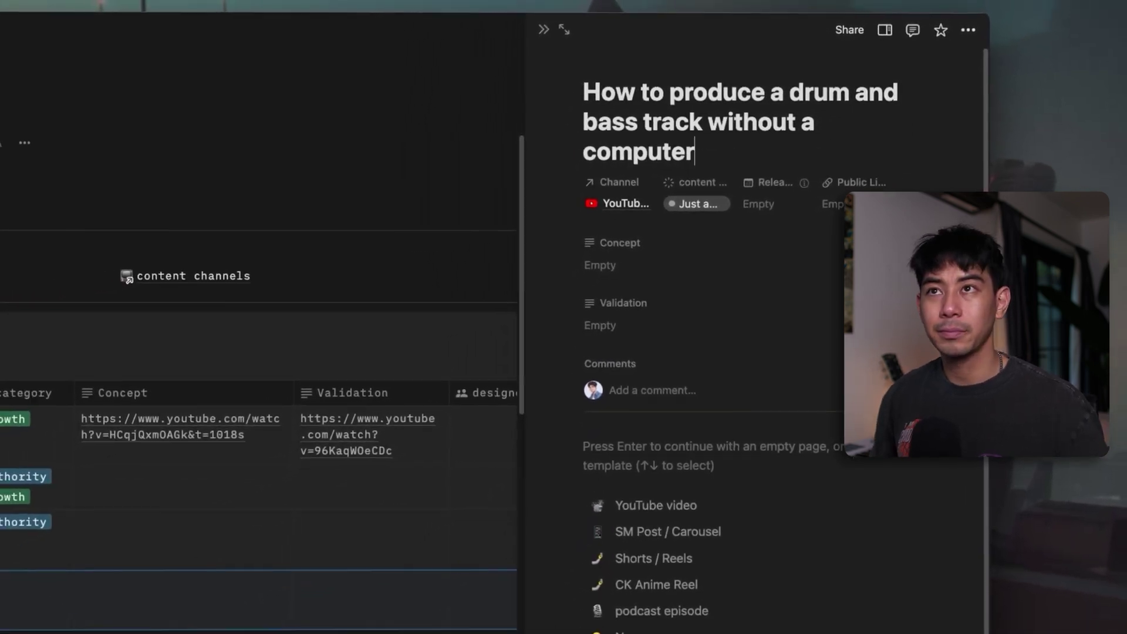
drag(524, 493, 337, 466)
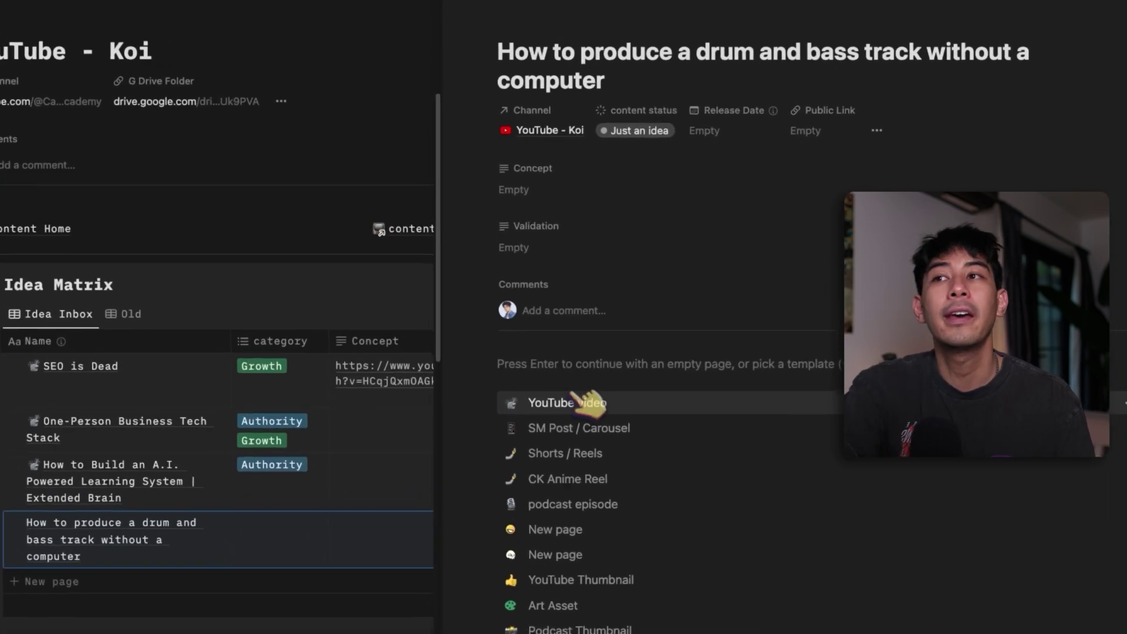
click(572, 420)
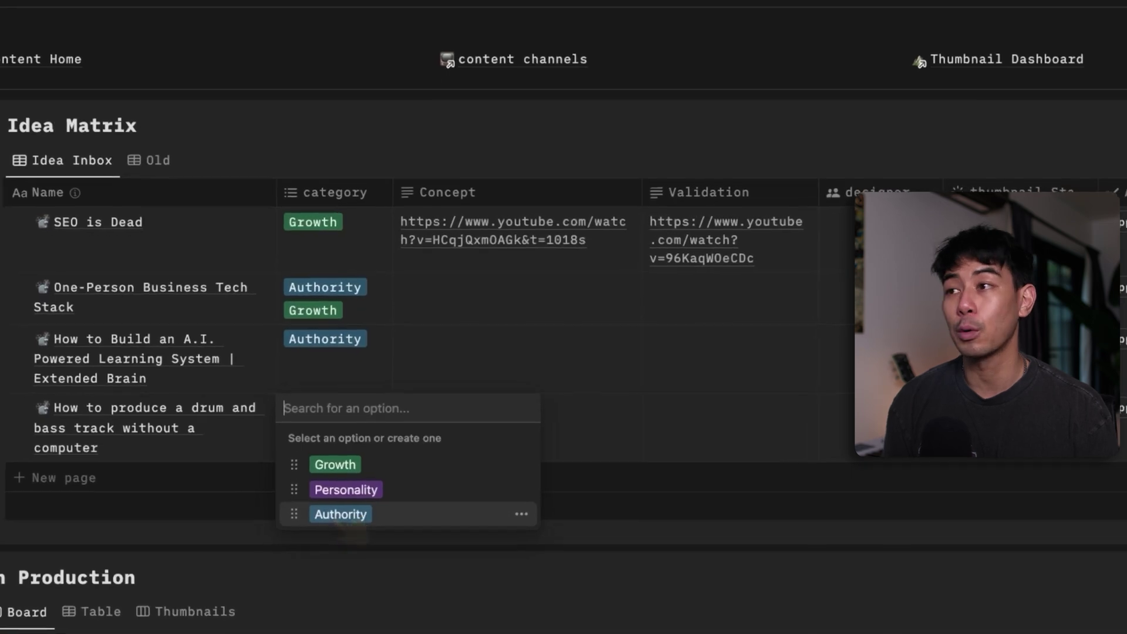
Tag the drum and bass idea Authority, add a Concept rationale, assign a designer, and approve it
click(341, 514)
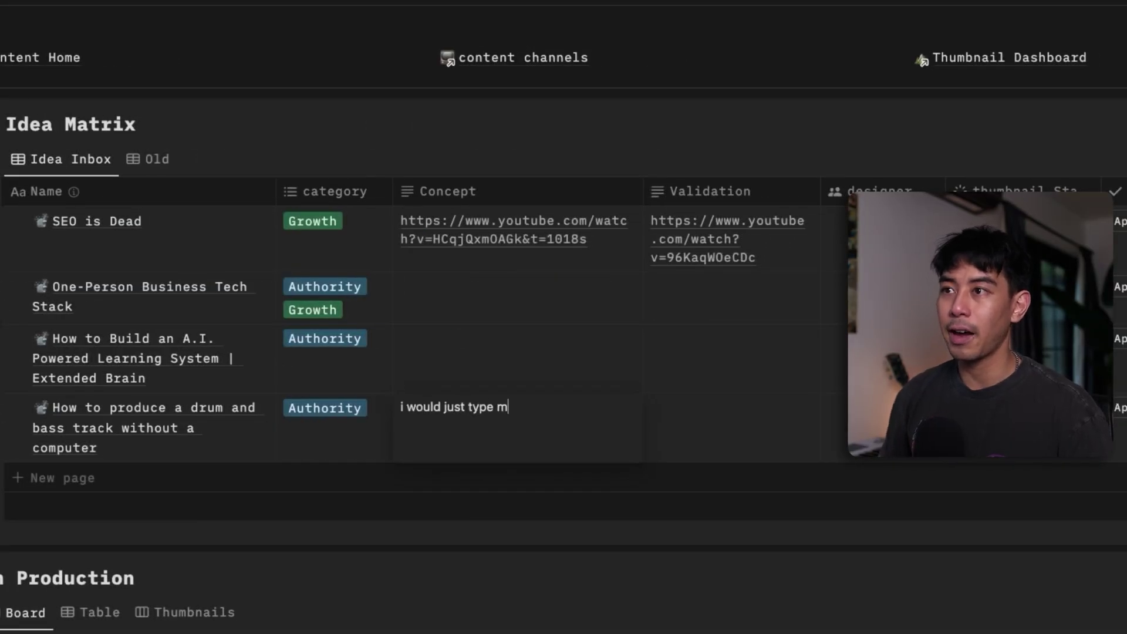
text(here)
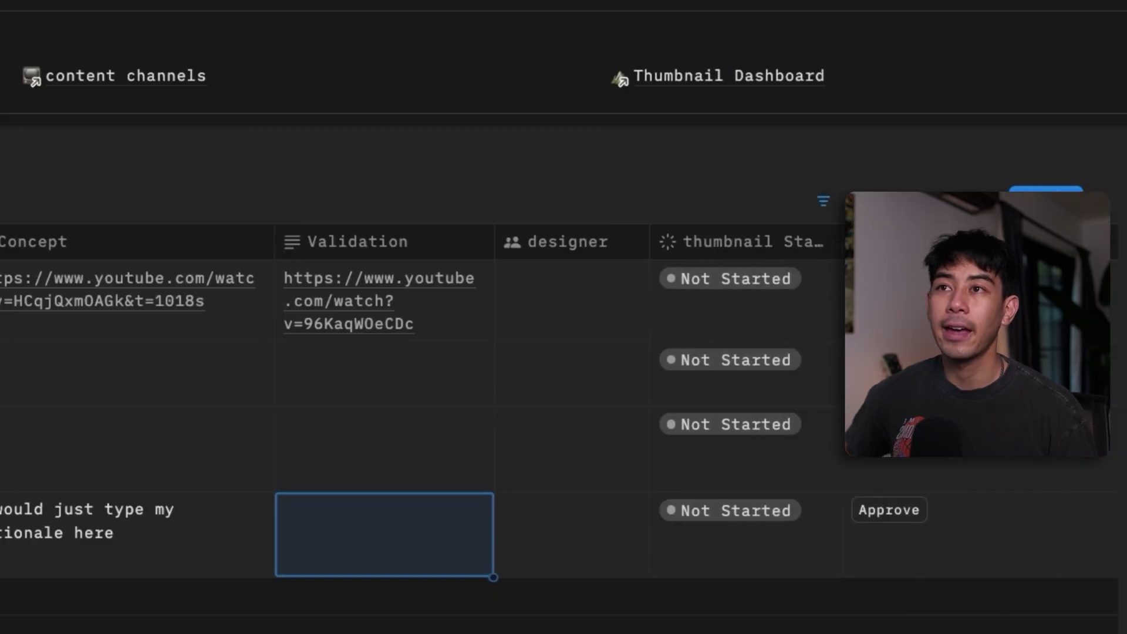
click(505, 531)
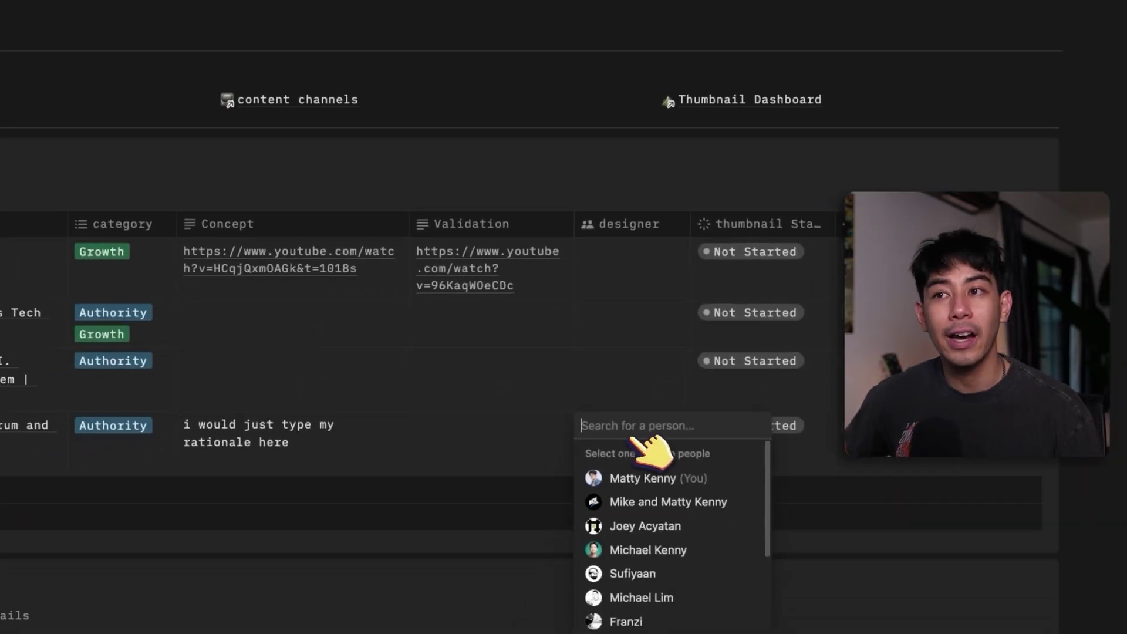
click(699, 498)
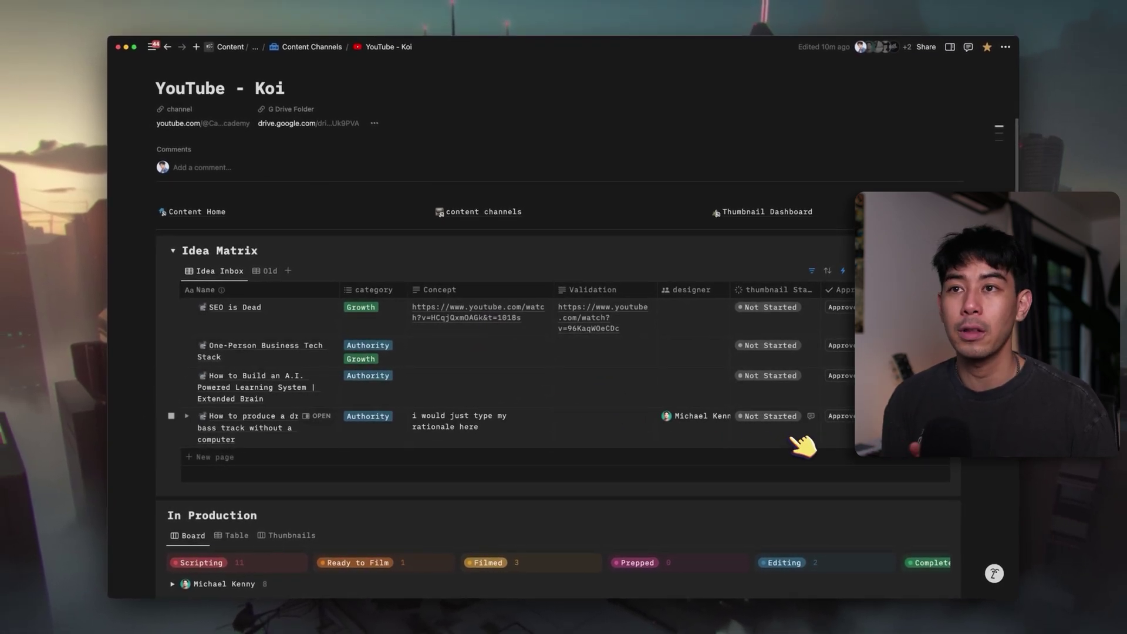
click(841, 416)
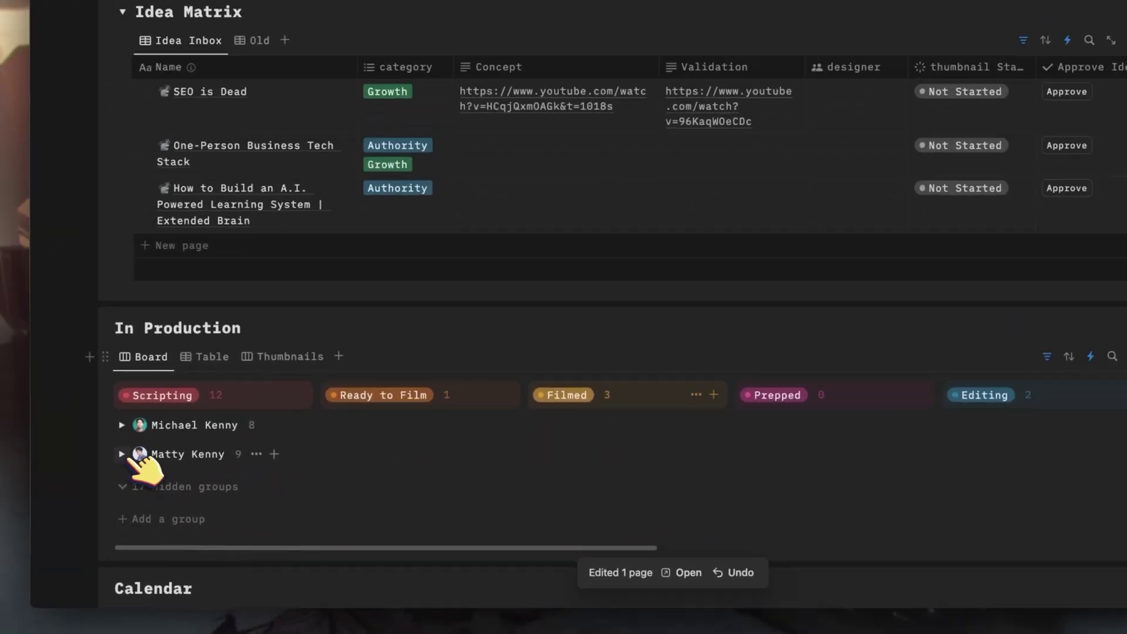
Expand the second team member's group on the In Production board to show the new Scripting card
click(64, 415)
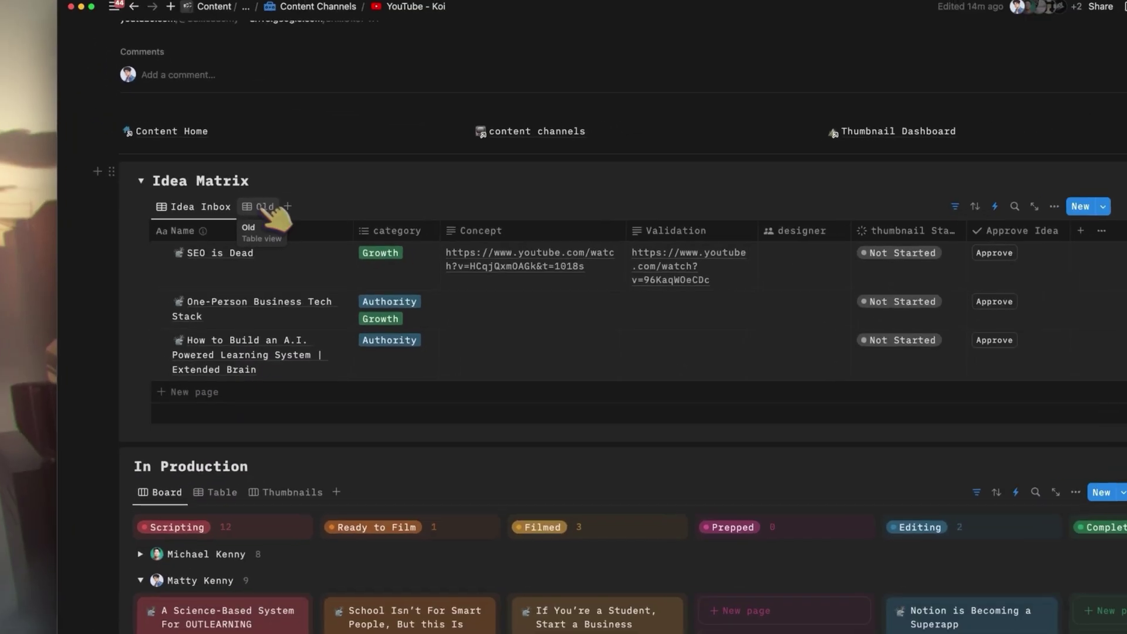
Switch the Idea Matrix to its Old ideas list and load more table rows
click(251, 212)
scroll(273, 284, down, 10)
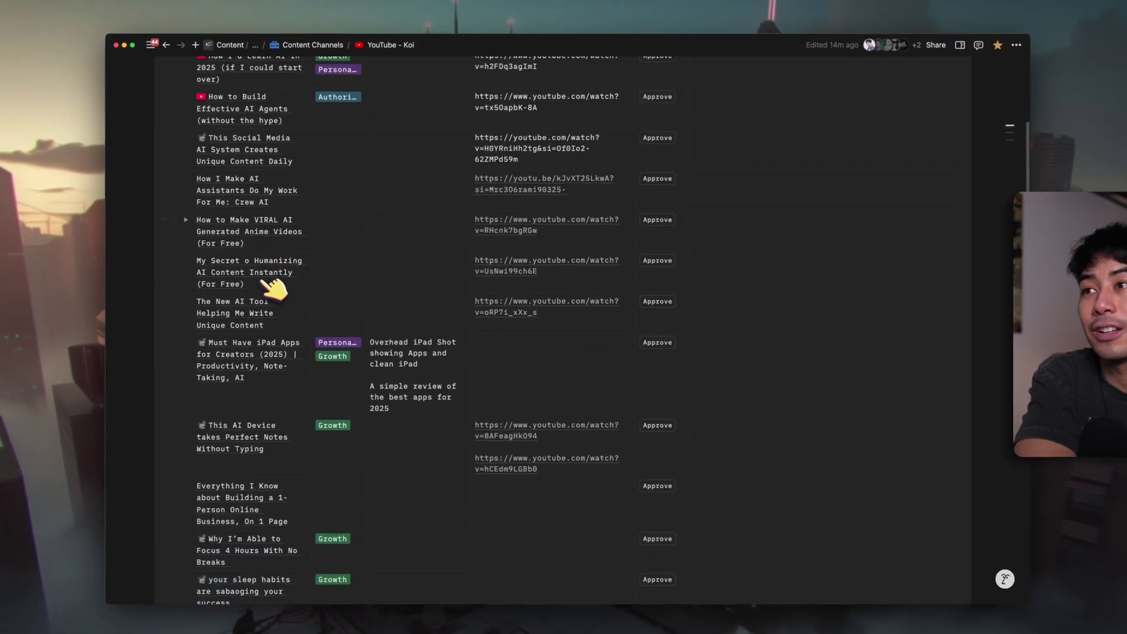
scroll(273, 286, down, 15)
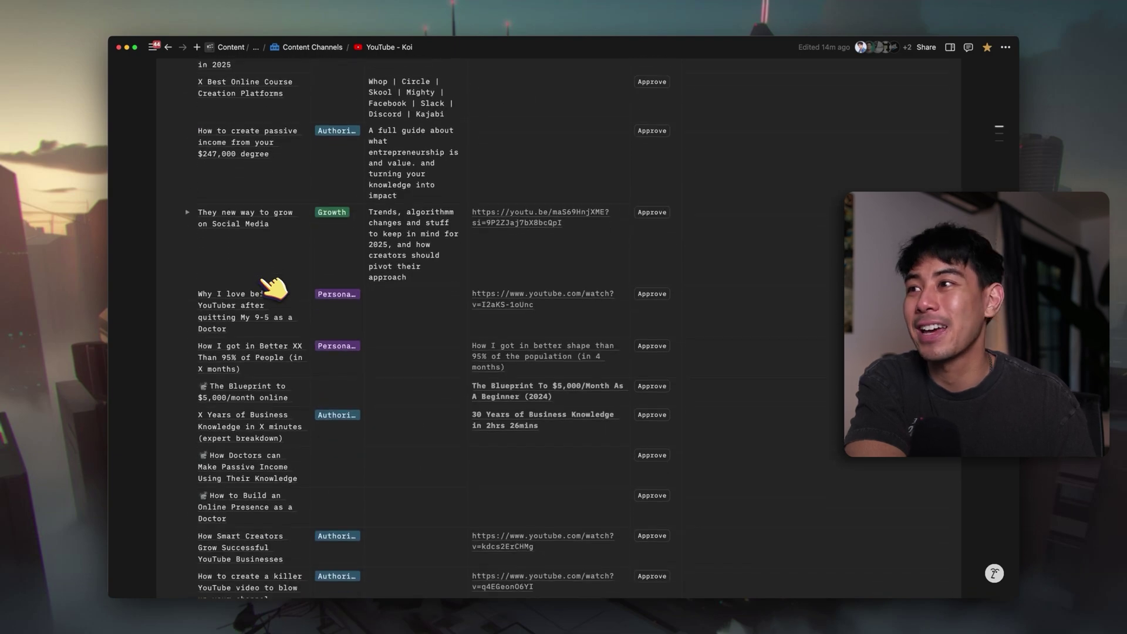
scroll(274, 288, down, 10)
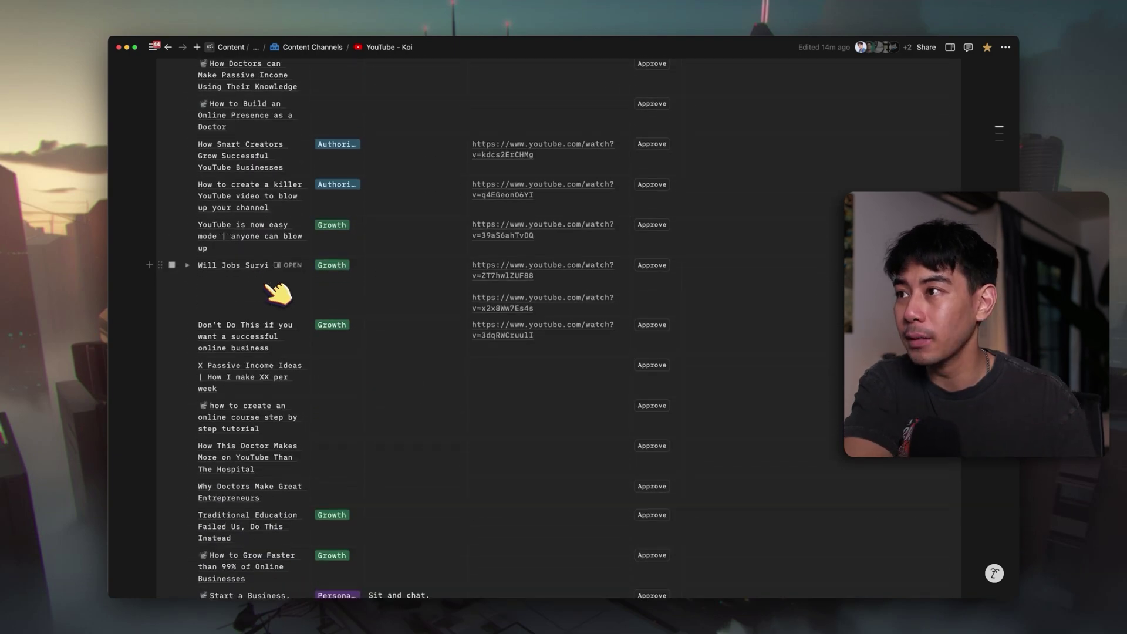
scroll(280, 295, down, 18)
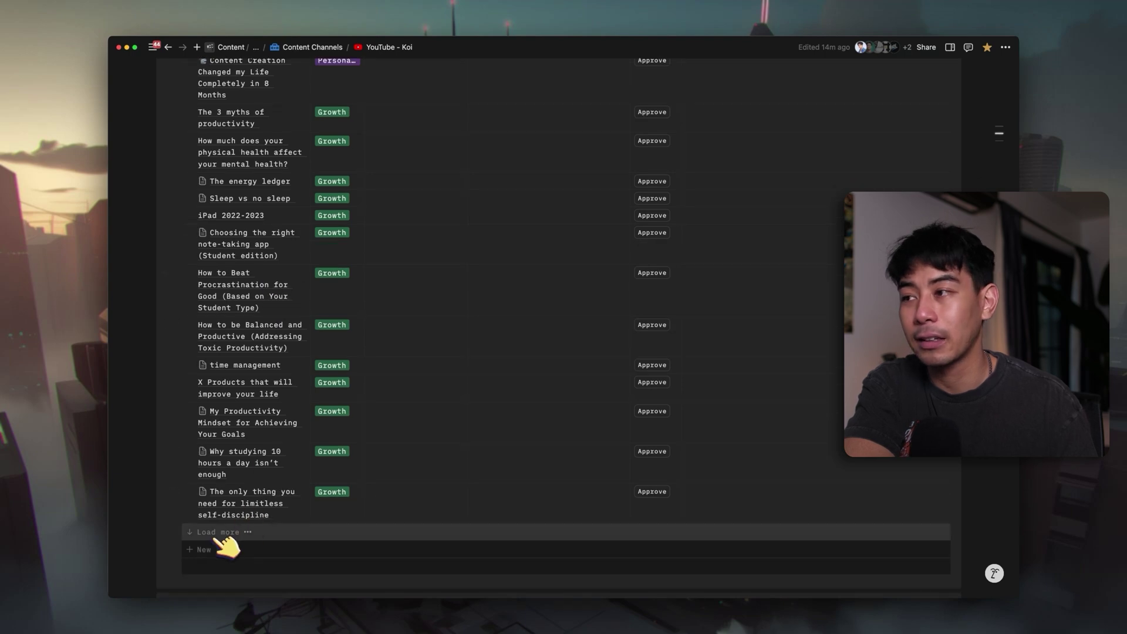
click(222, 532)
scroll(294, 463, down, 20)
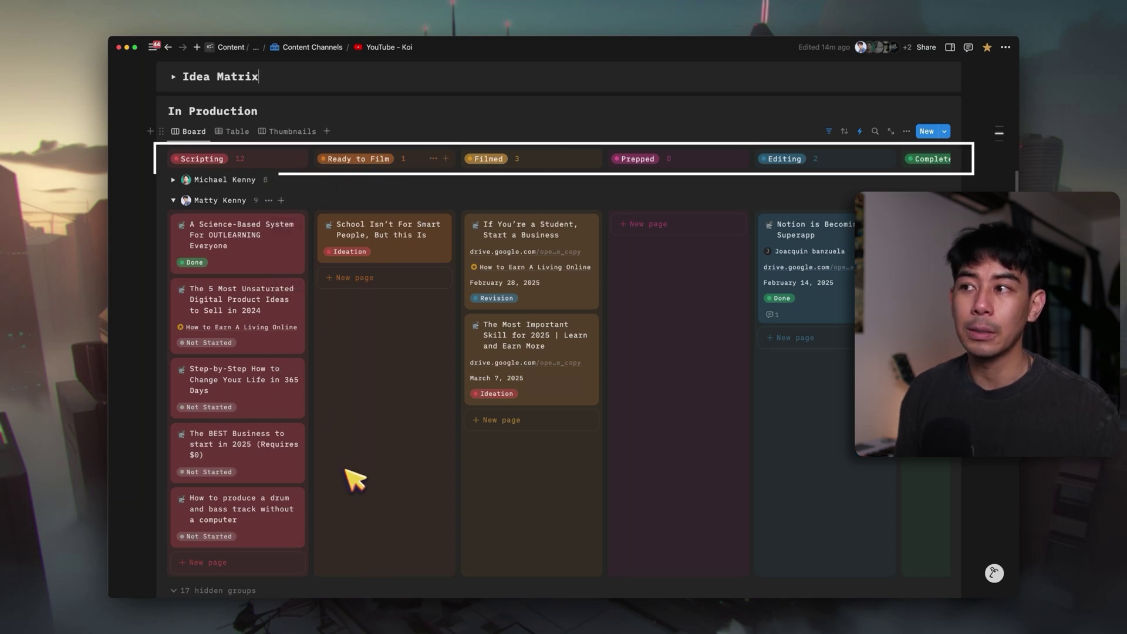
Drag the drum and bass card across the status columns, ending in Scripting above 'The BEST Business to start in 2025'
drag(311, 472, 353, 437)
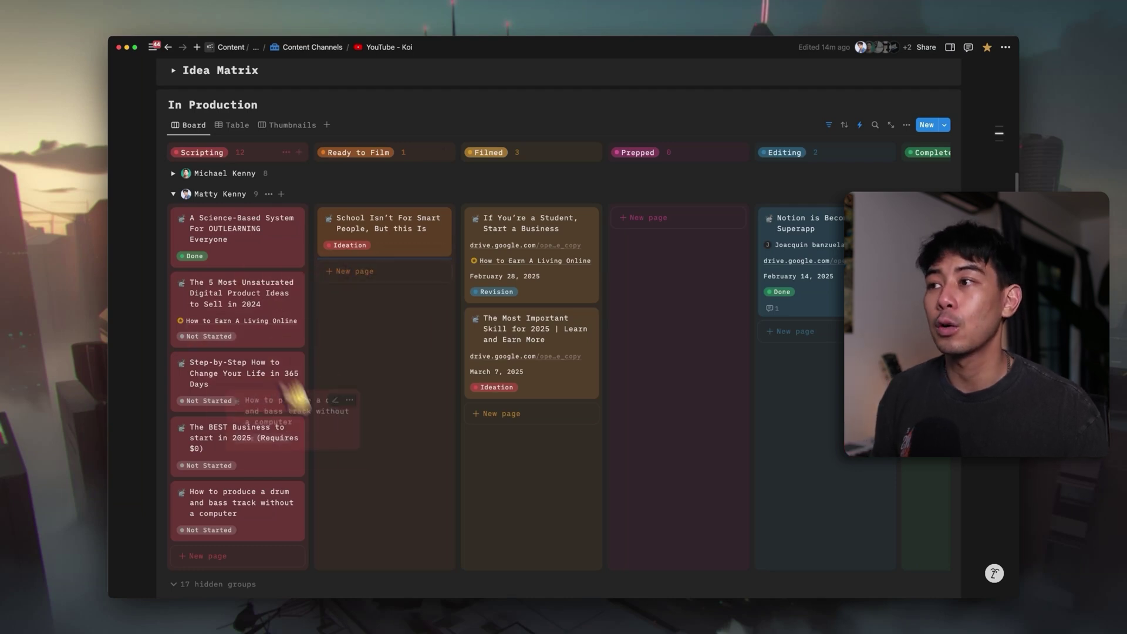
drag(294, 394, 454, 258)
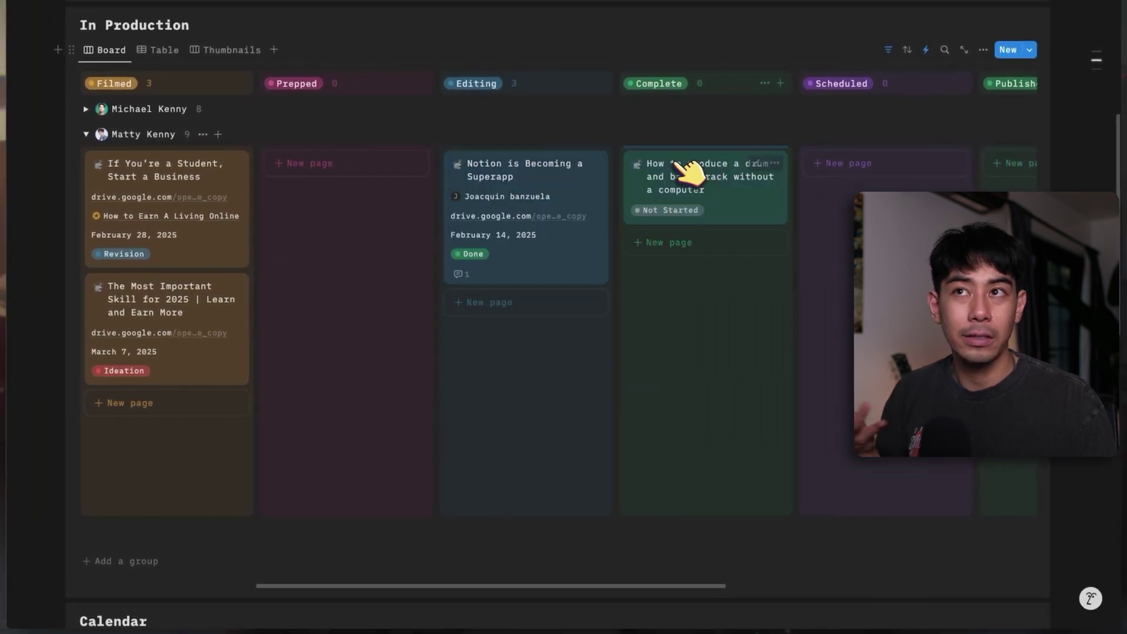
scroll(698, 220, right, 5)
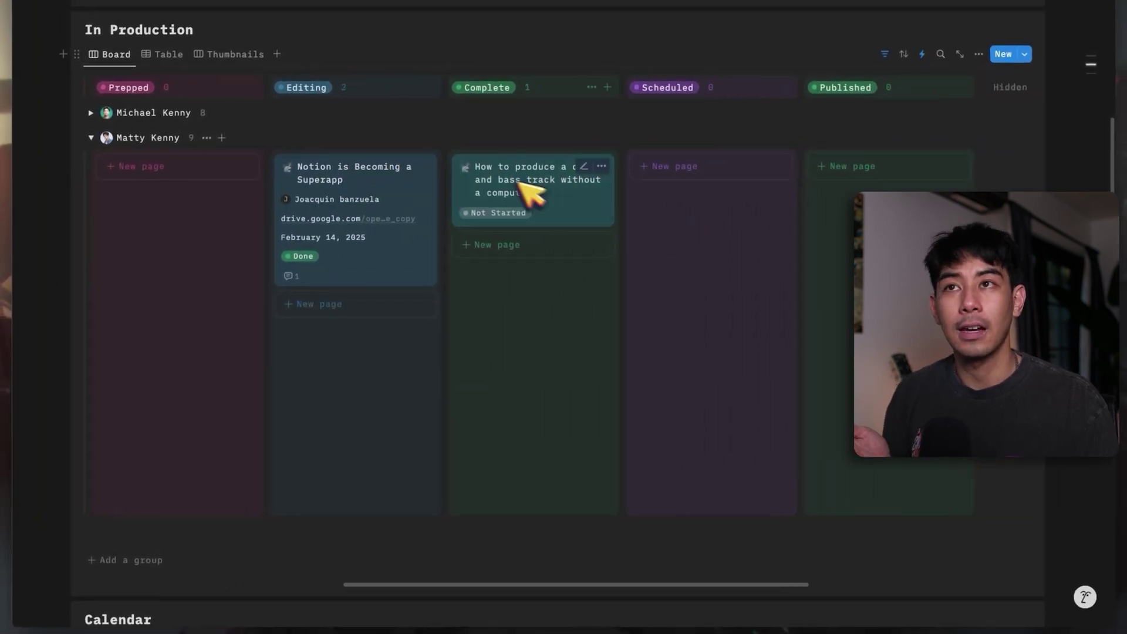
drag(531, 194, 845, 217)
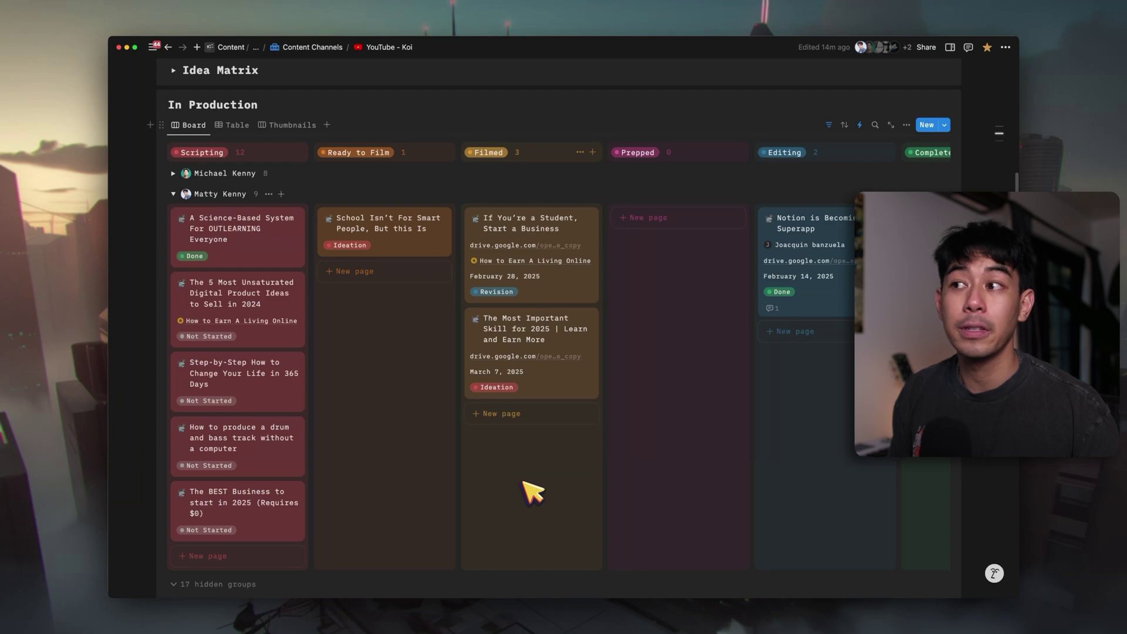
Open the drum and bass card as a full page and scroll through its Package, Outline and Storyboard sections
click(274, 457)
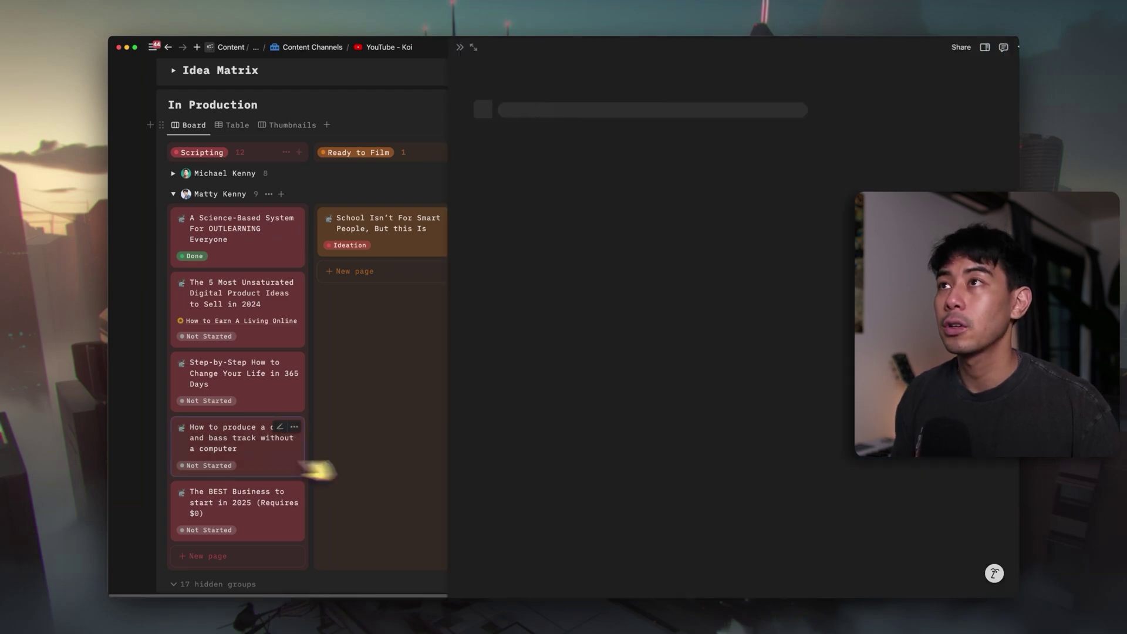
click(440, 47)
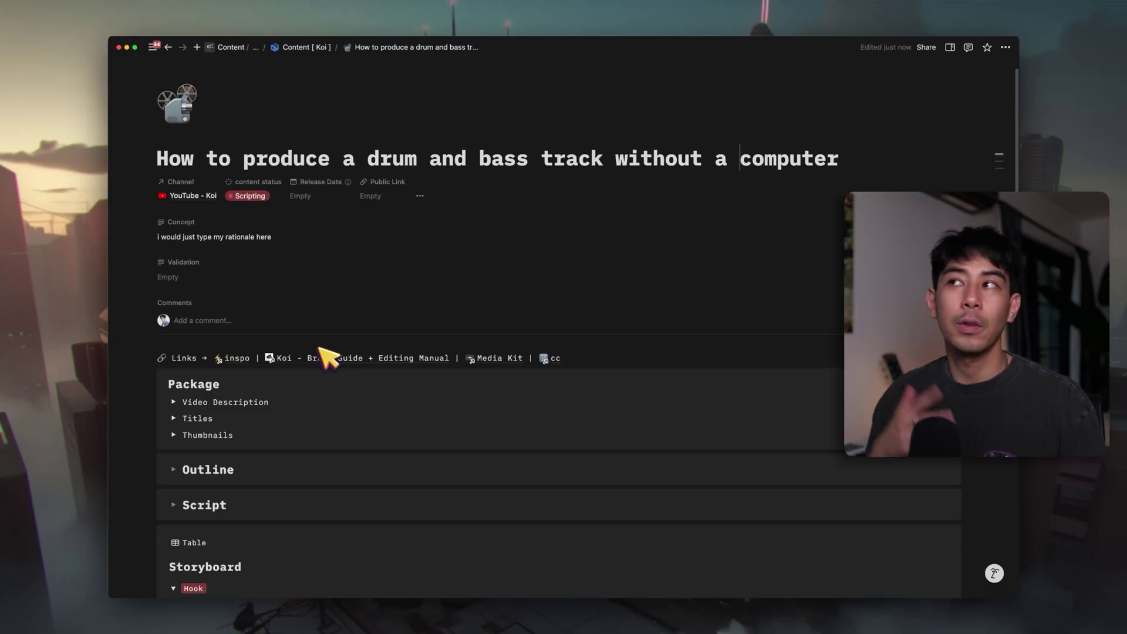
scroll(293, 340, down, 1)
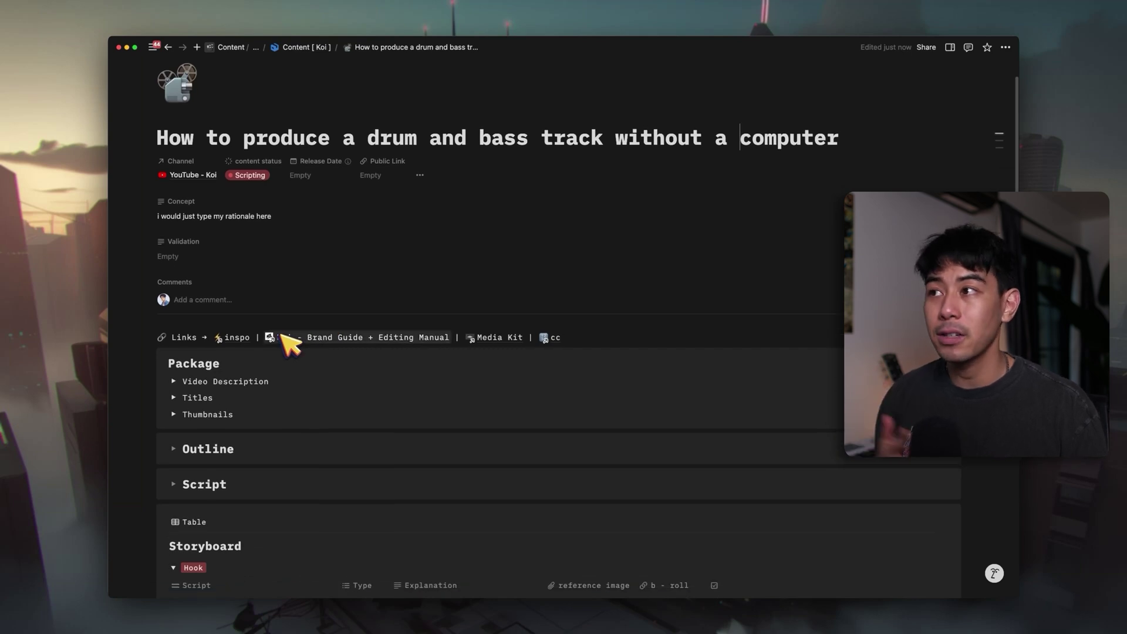
scroll(287, 343, down, 2)
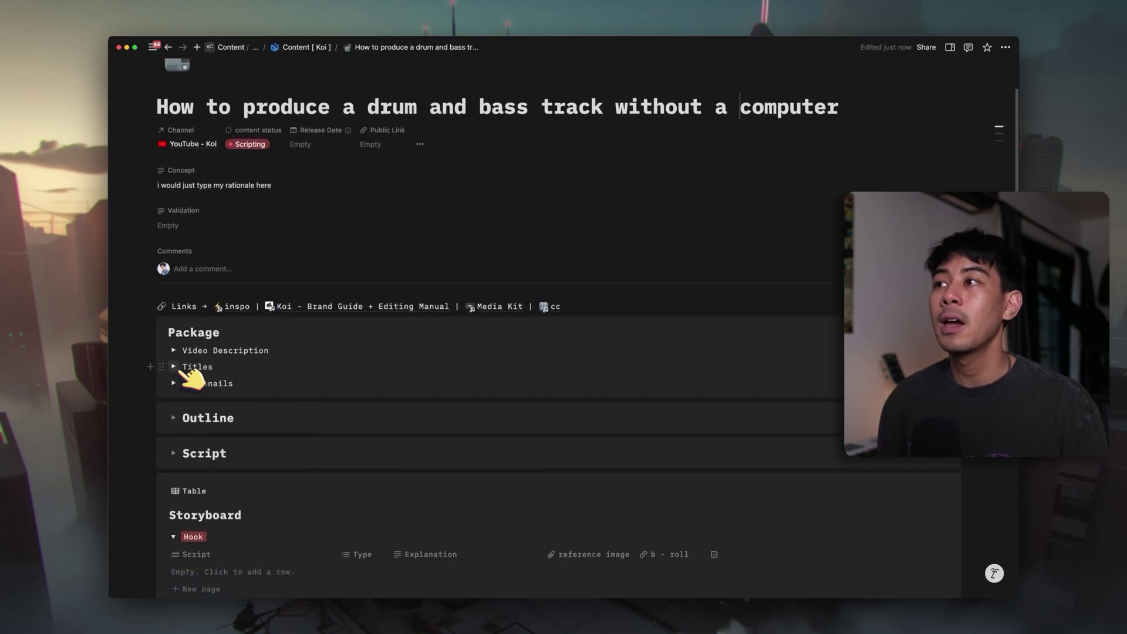
click(176, 367)
scroll(181, 373, down, 2)
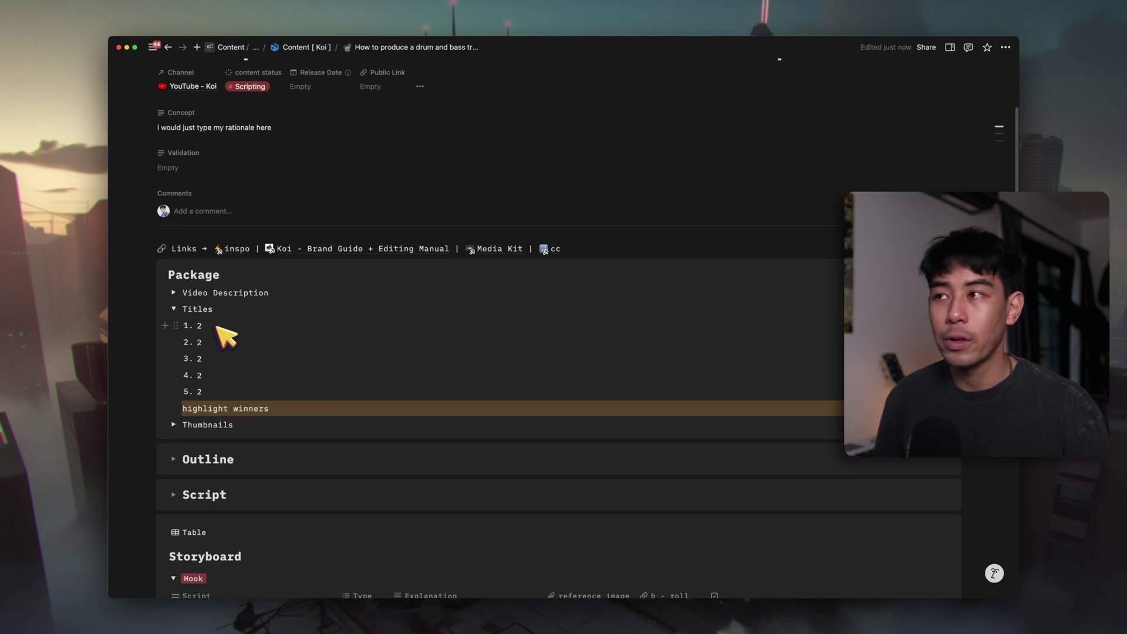
scroll(229, 389, down, 1)
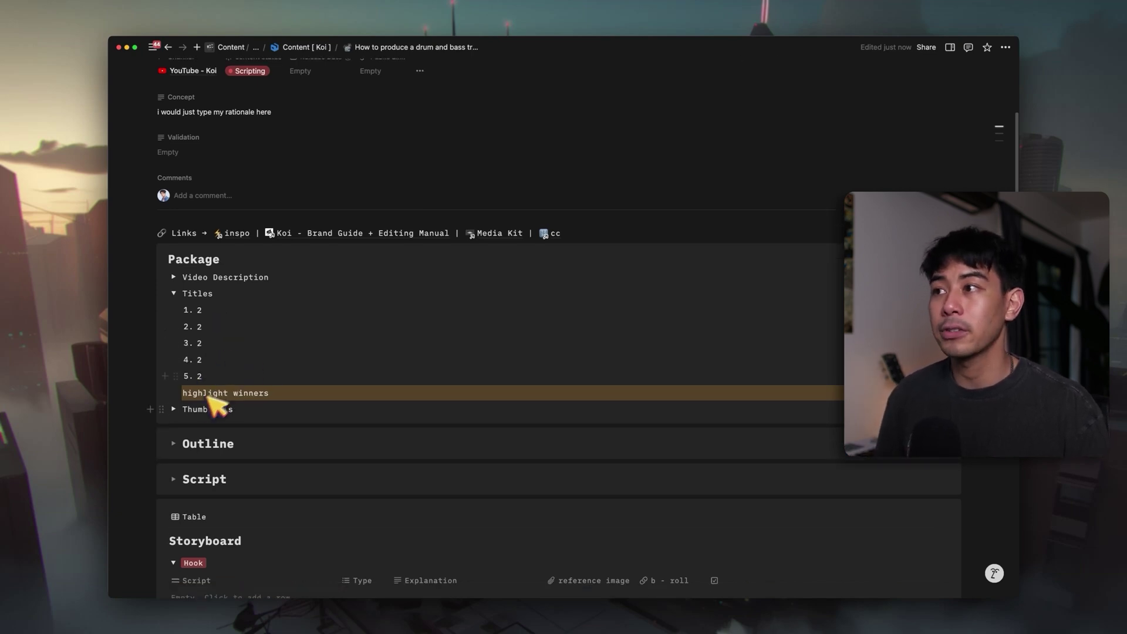
click(184, 409)
scroll(235, 423, down, 5)
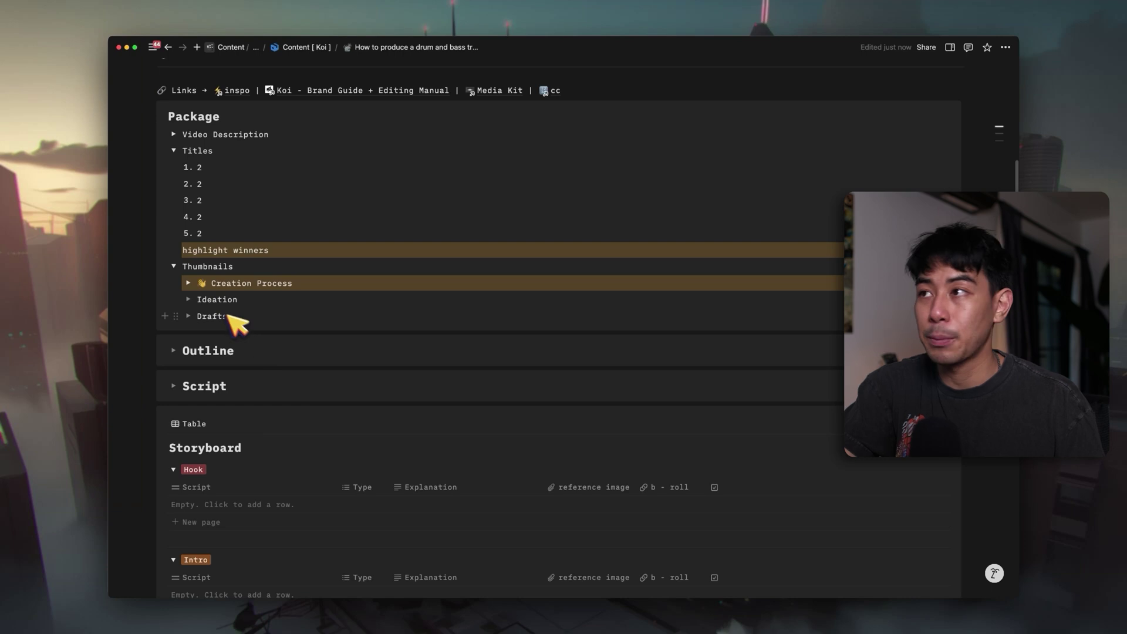
click(189, 300)
click(189, 299)
click(189, 316)
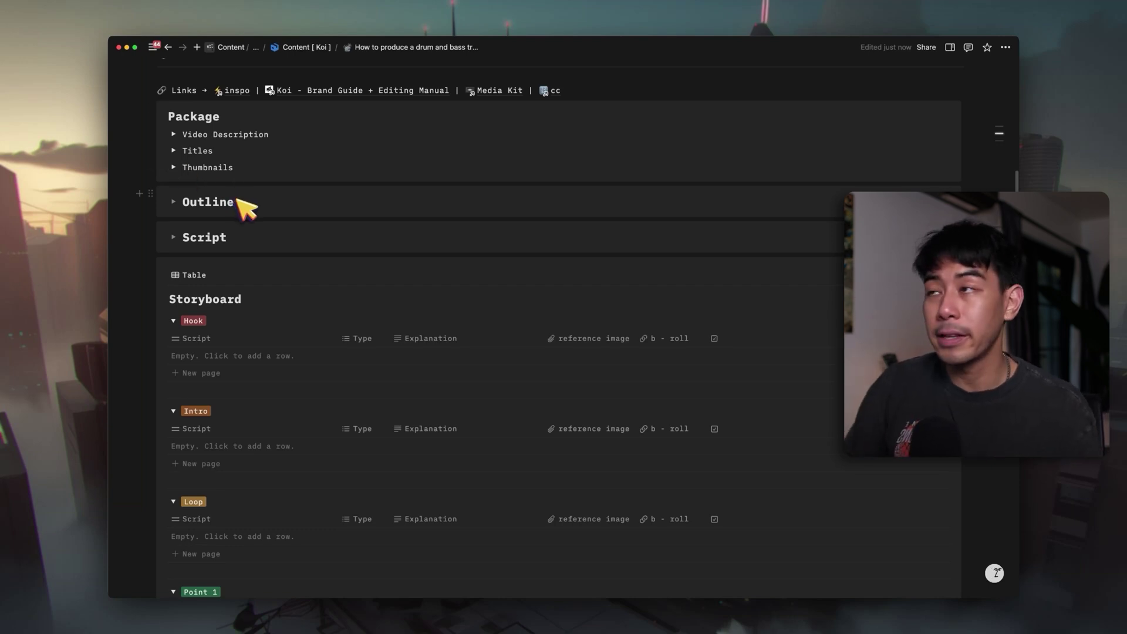
Expand the Outline toggle to reveal the drum-and-bass page's still-empty Script section
click(173, 201)
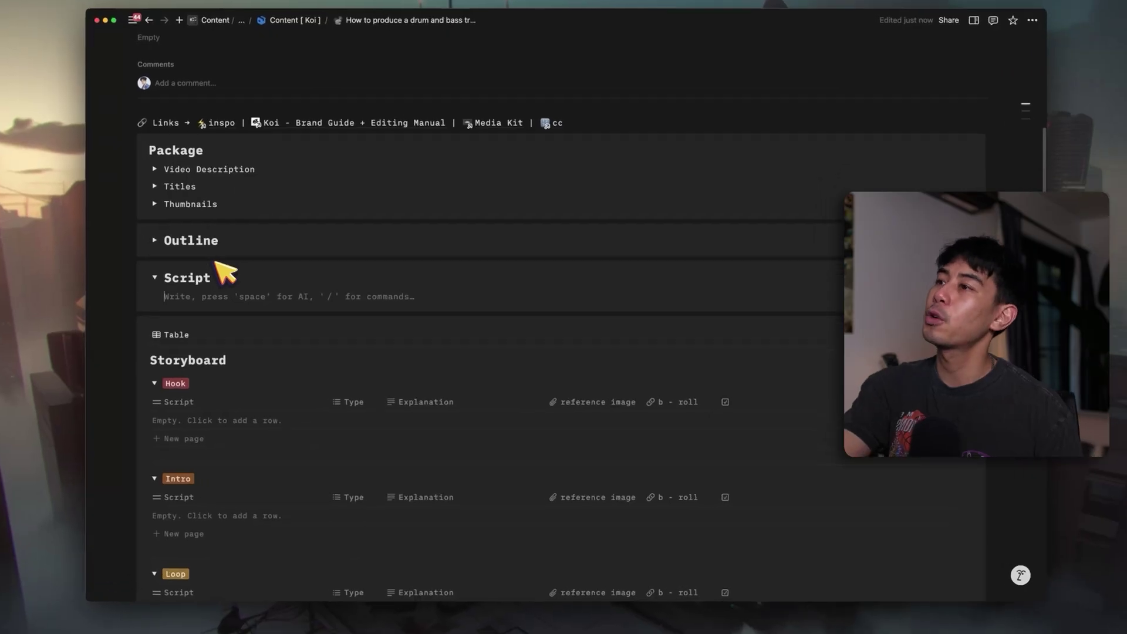
scroll(208, 258, down, 5)
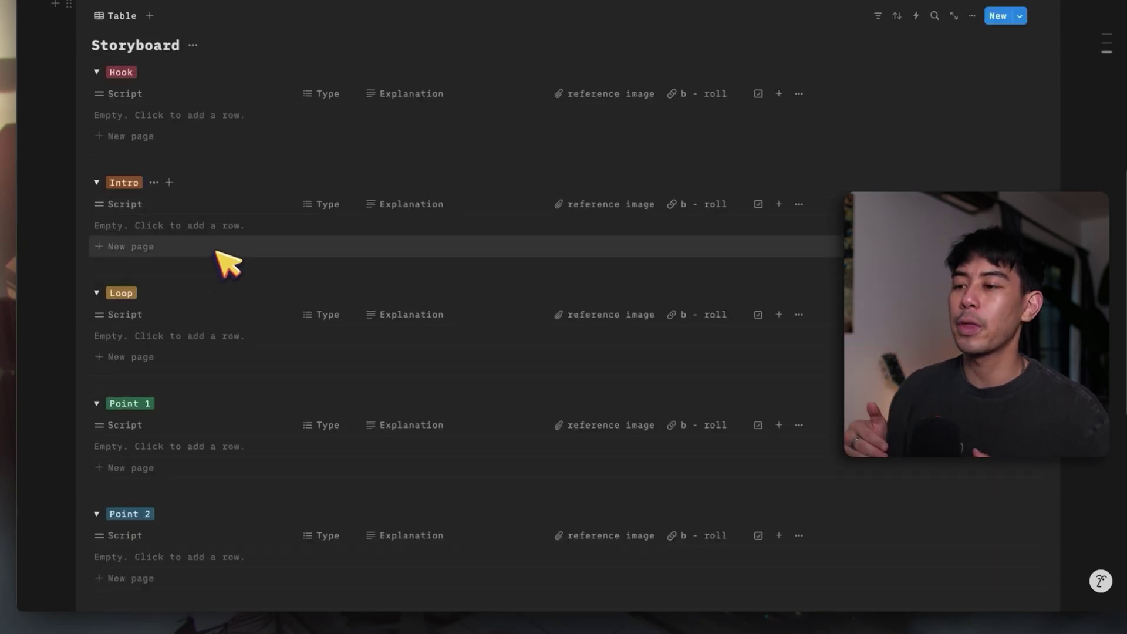
Review the empty Storyboard tables, then switch the video's content status from Scripting to Editing
scroll(228, 262, down, 1)
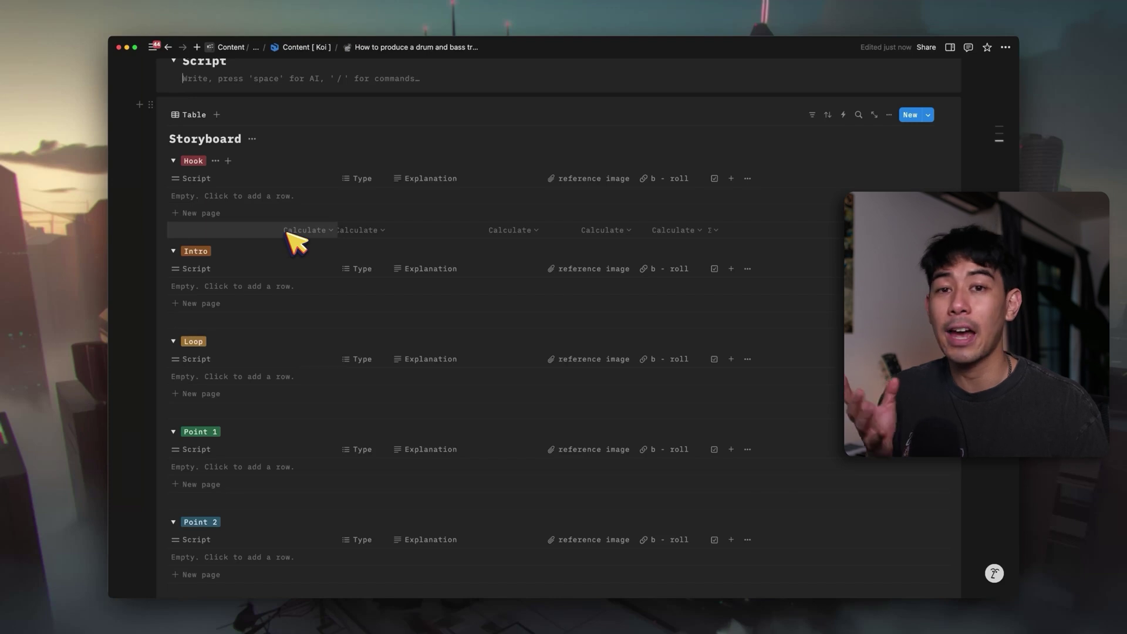
scroll(297, 240, up, 3)
scroll(217, 226, down, 2)
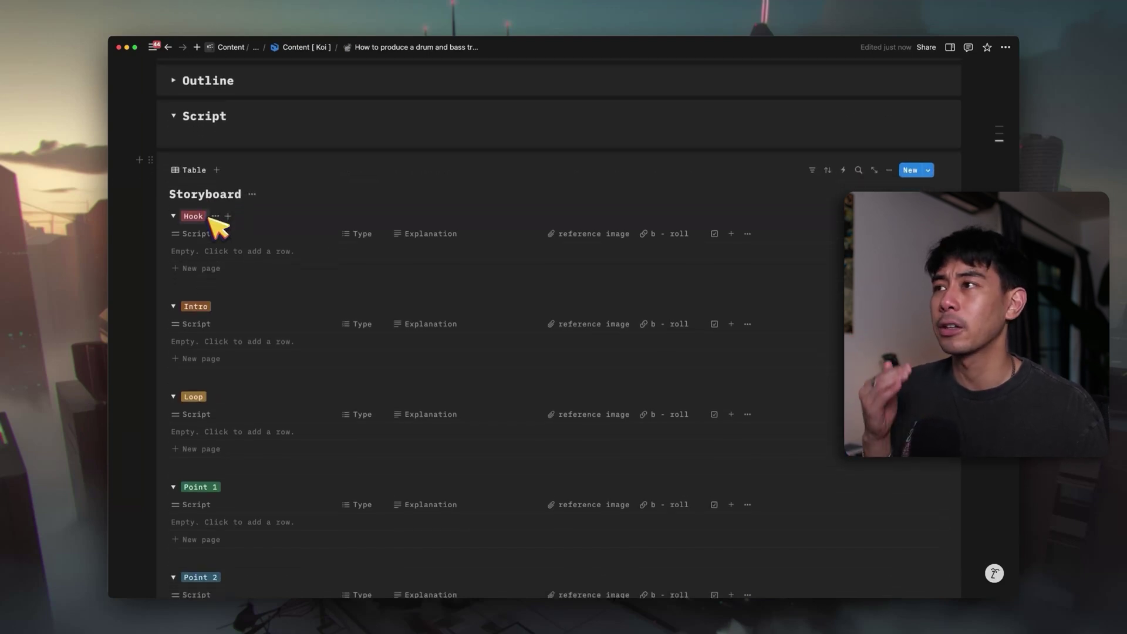
scroll(226, 222, down, 10)
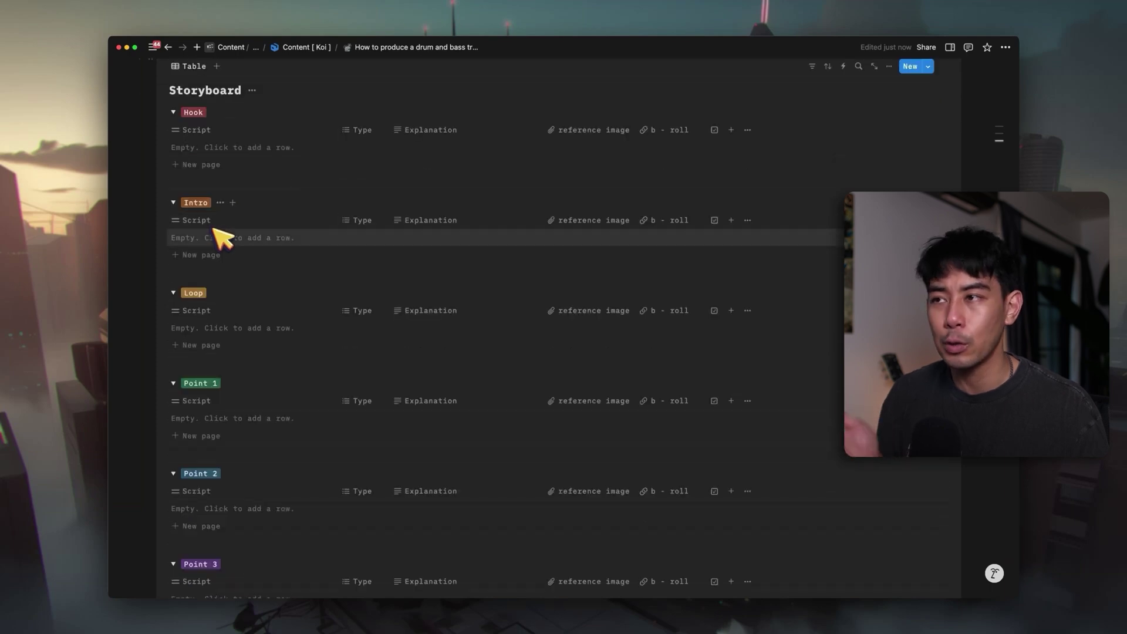
scroll(269, 402, down, 4)
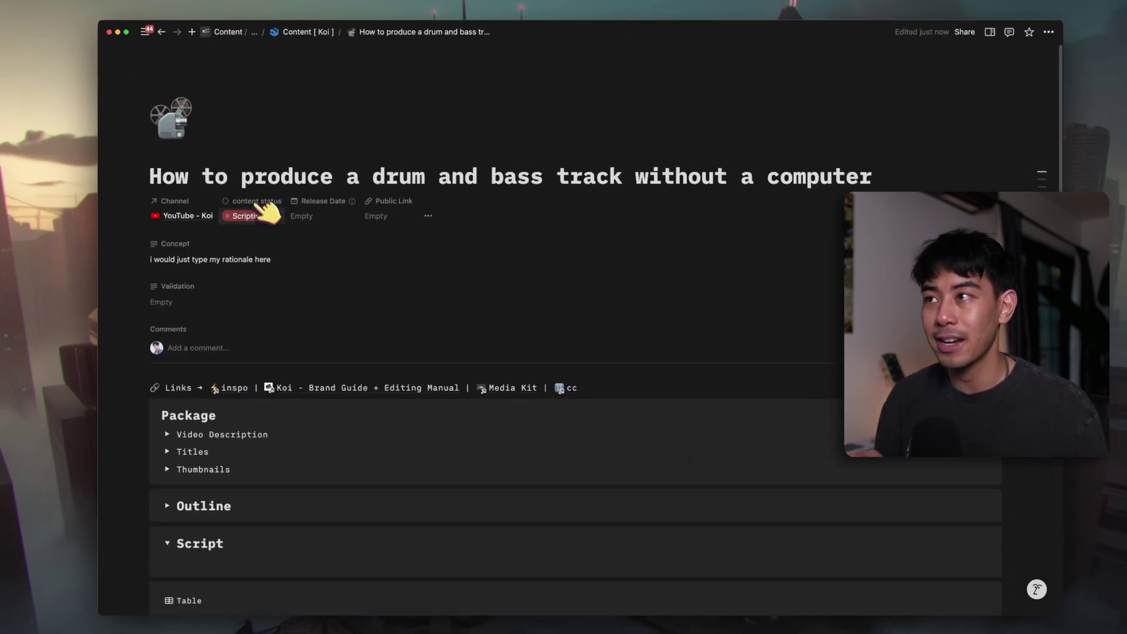
click(264, 390)
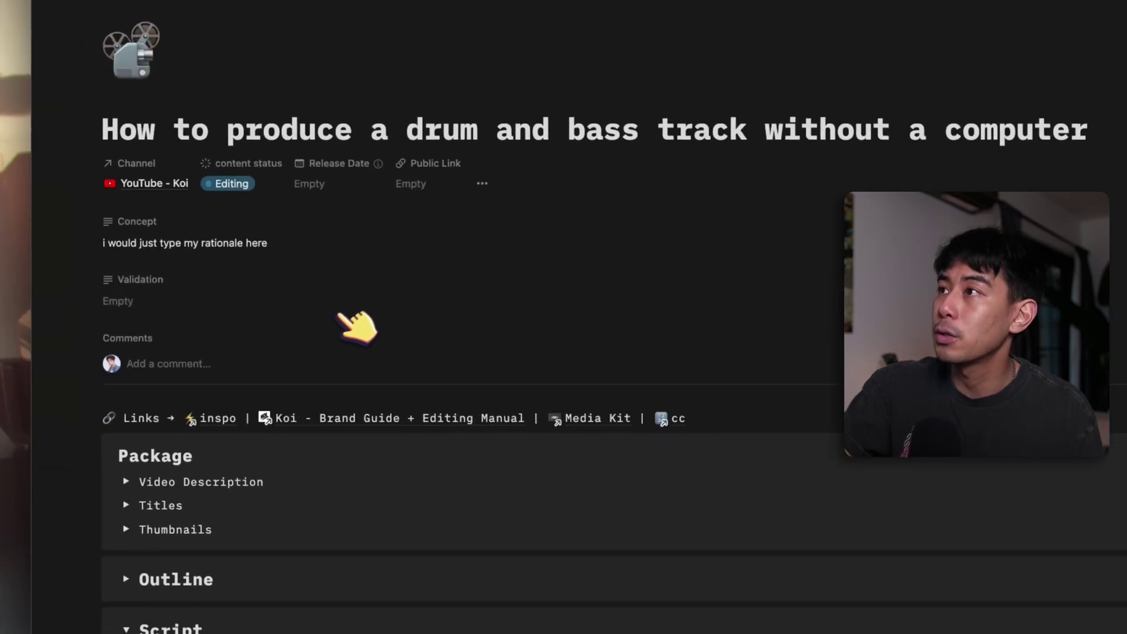
Open the YouTube - Koi channel page in full, then open its Notion is Becoming a Superapp card
click(190, 207)
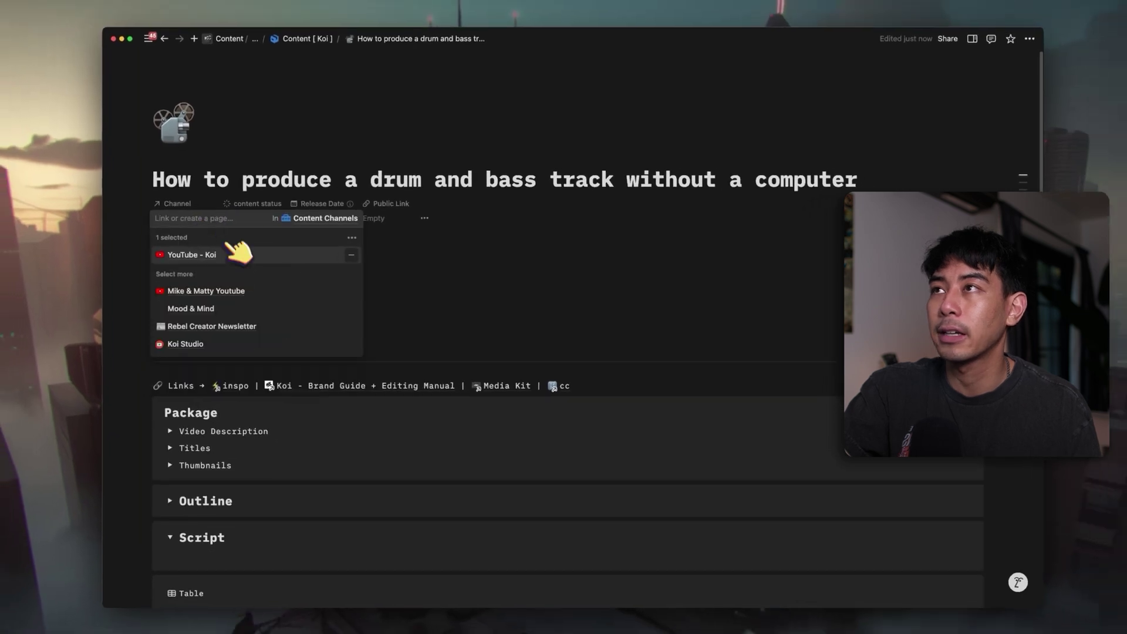
click(217, 238)
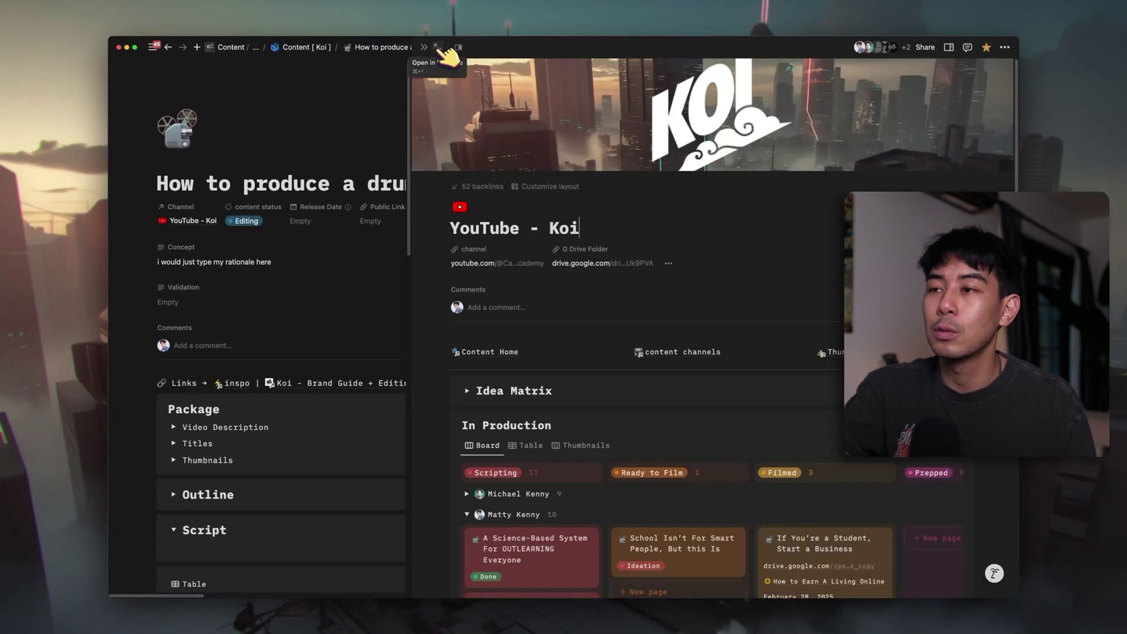
click(438, 47)
scroll(516, 327, down, 5)
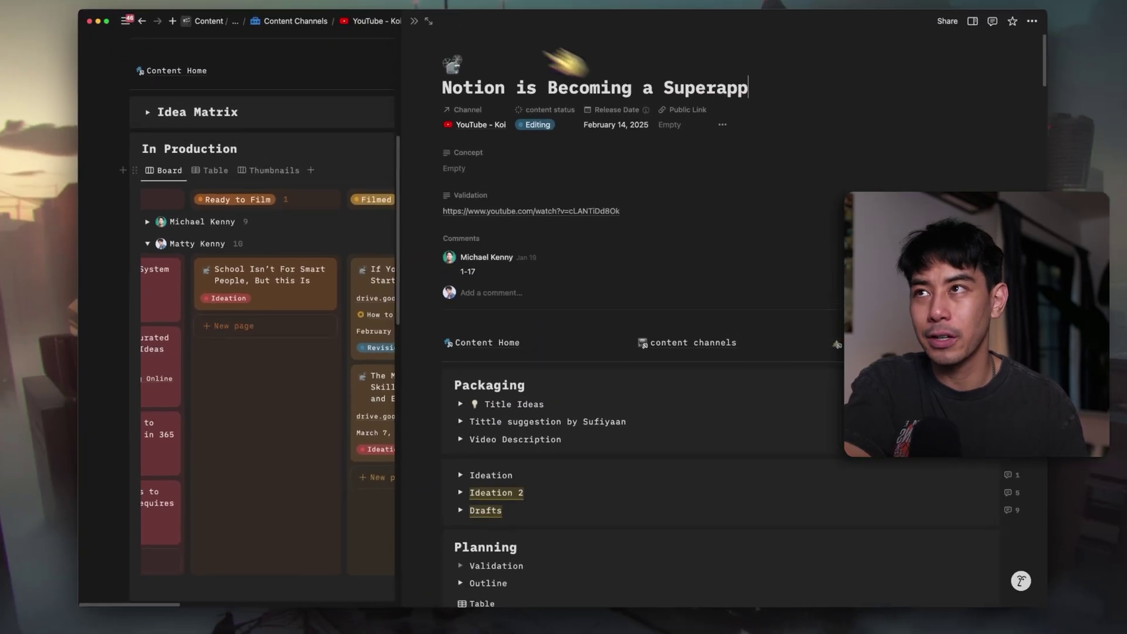
click(448, 35)
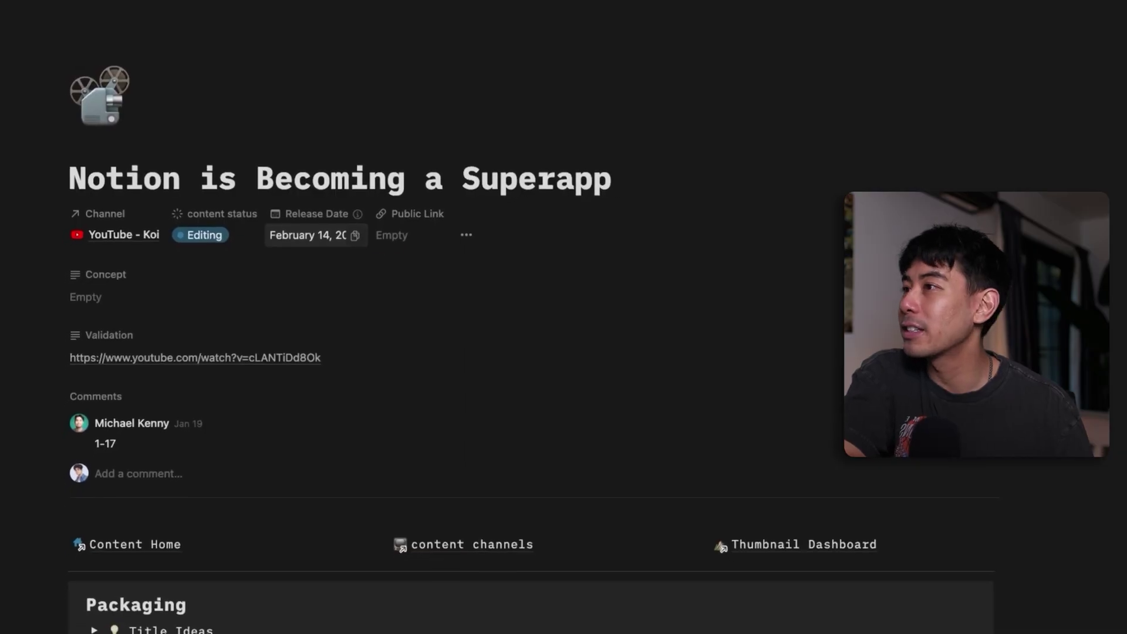
Browse the Superapp page's Title Ideas and Ideation 2 thumbnail ideas, then collapse Ideation 2
scroll(151, 372, down, 5)
click(118, 352)
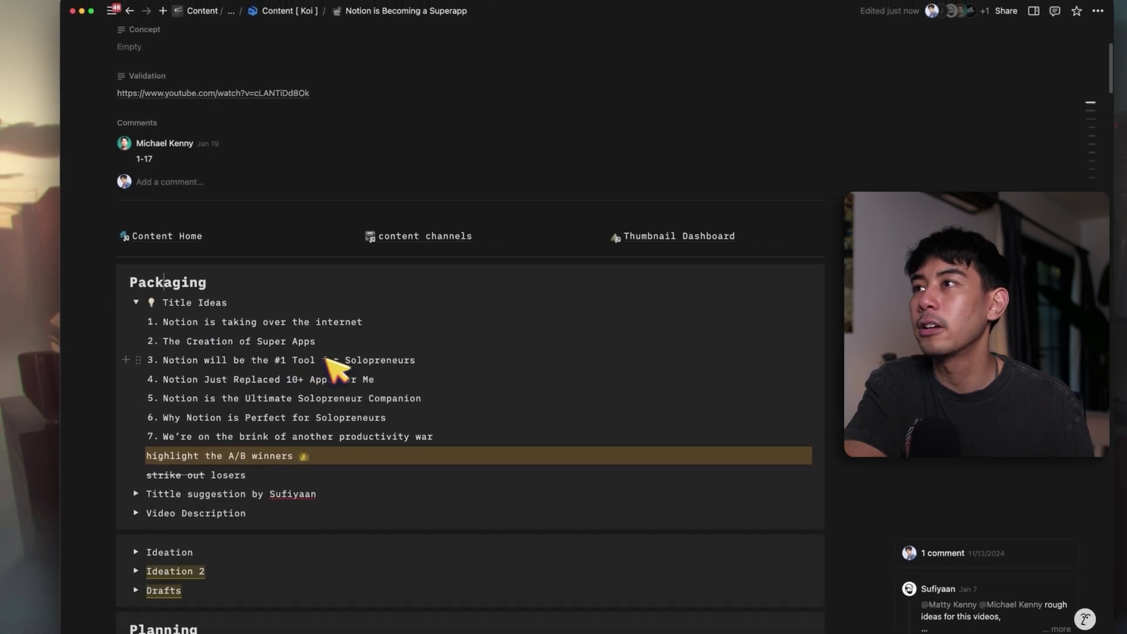
scroll(251, 327, down, 7)
click(139, 174)
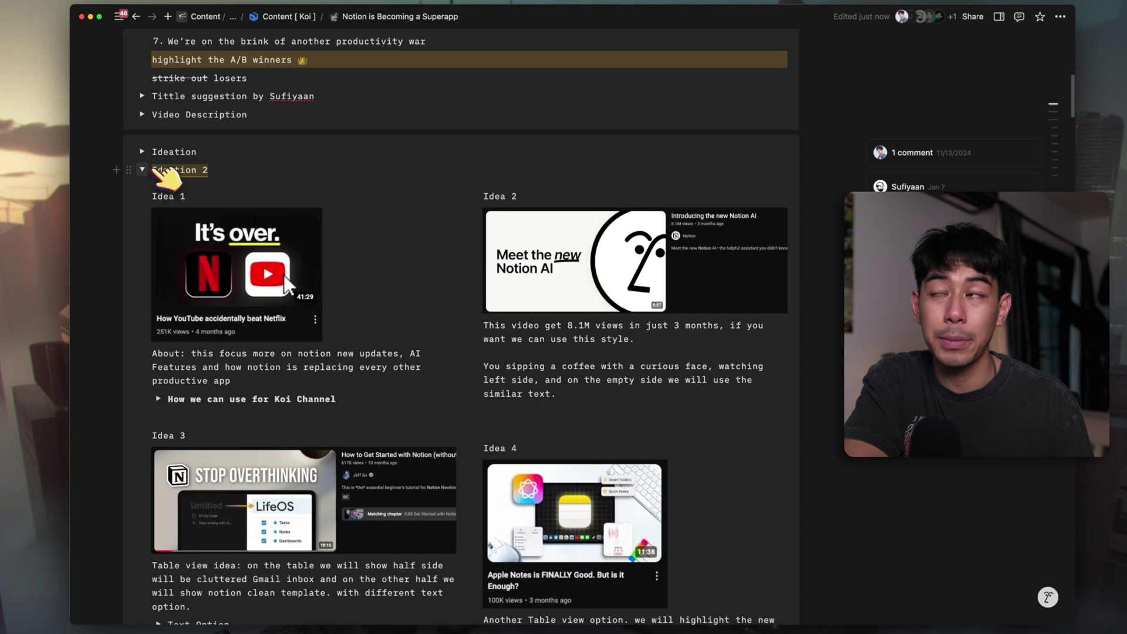
click(142, 170)
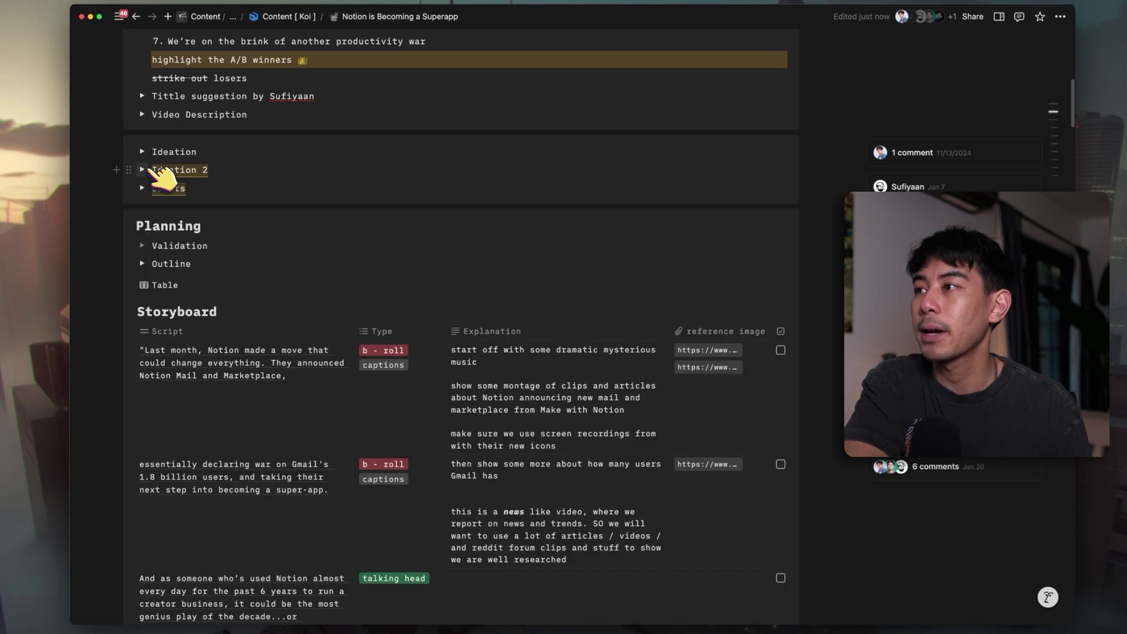
scroll(161, 389, up, 3)
Expand the script Outline, scroll through the Storyboard, and preview The Most Important Skill for 2025 card
click(144, 388)
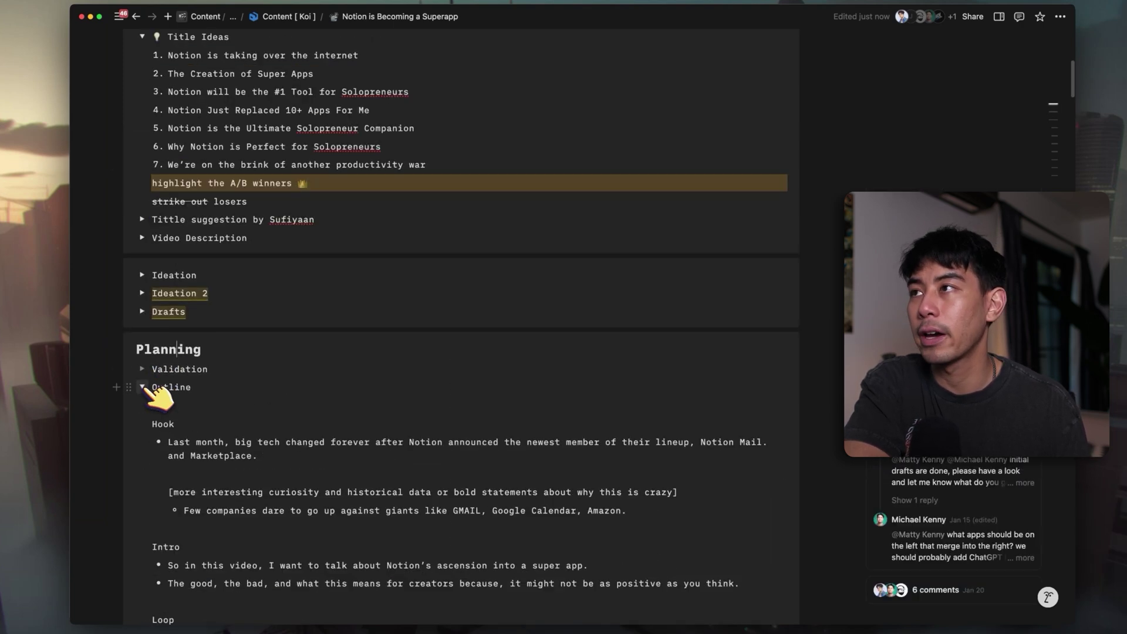
scroll(147, 389, down, 5)
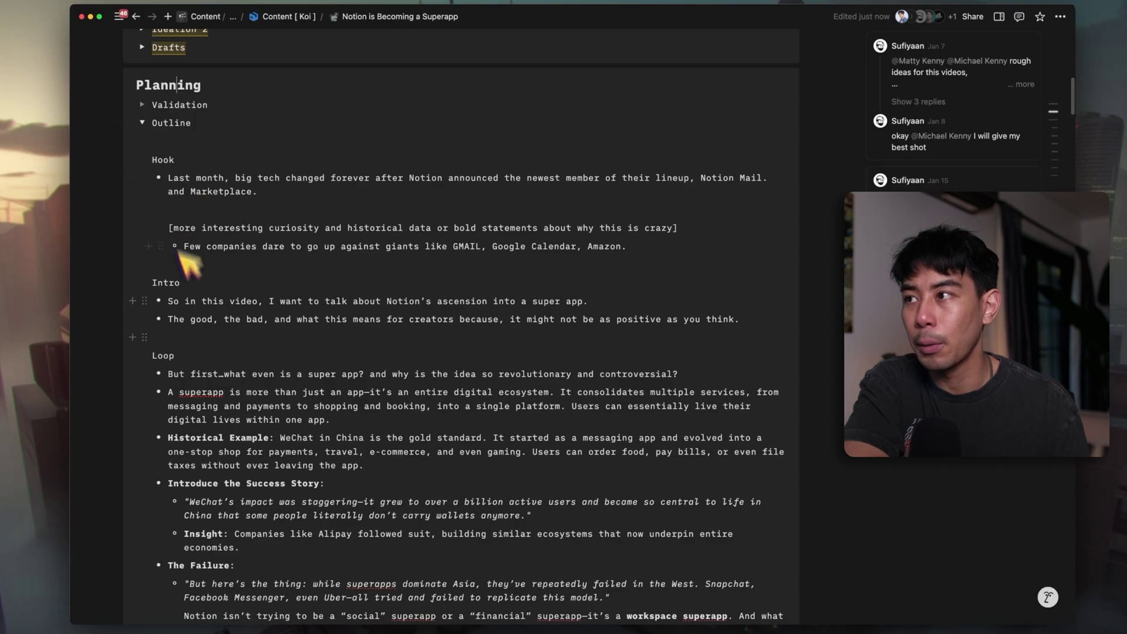
scroll(180, 251, down, 4)
scroll(327, 382, down, 7)
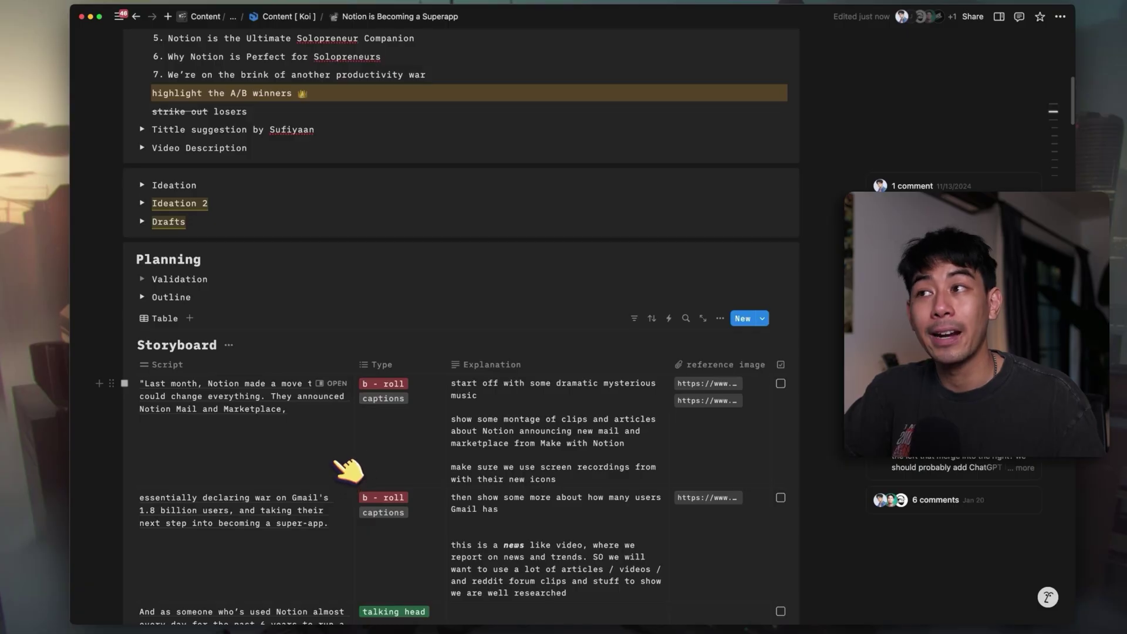
scroll(241, 365, down, 3)
scroll(258, 375, down, 1)
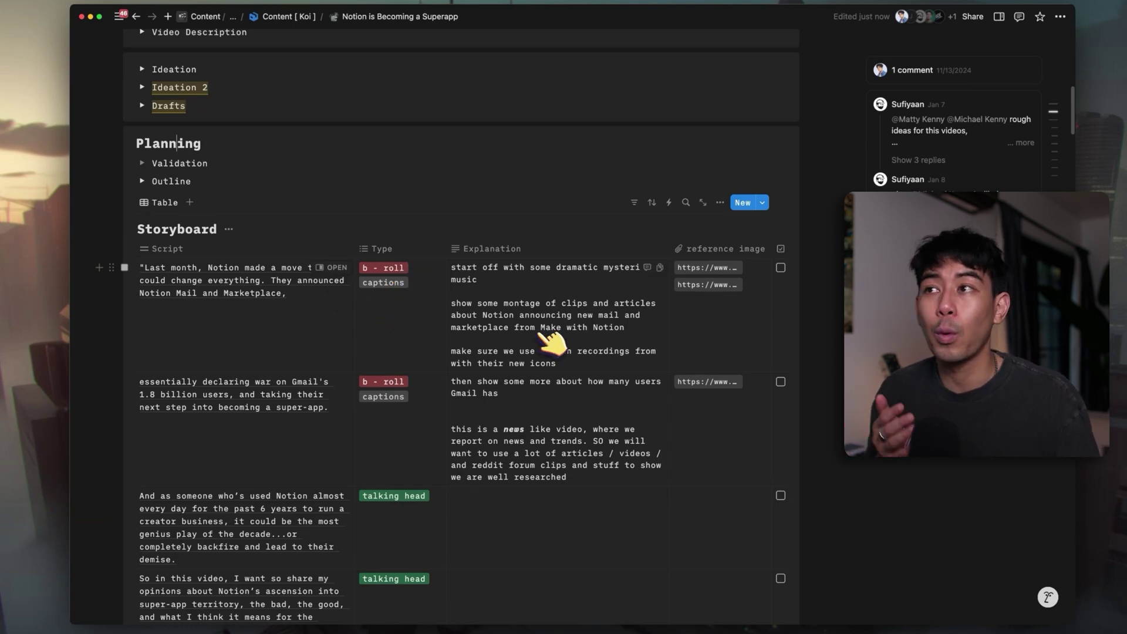
scroll(551, 343, right, 4)
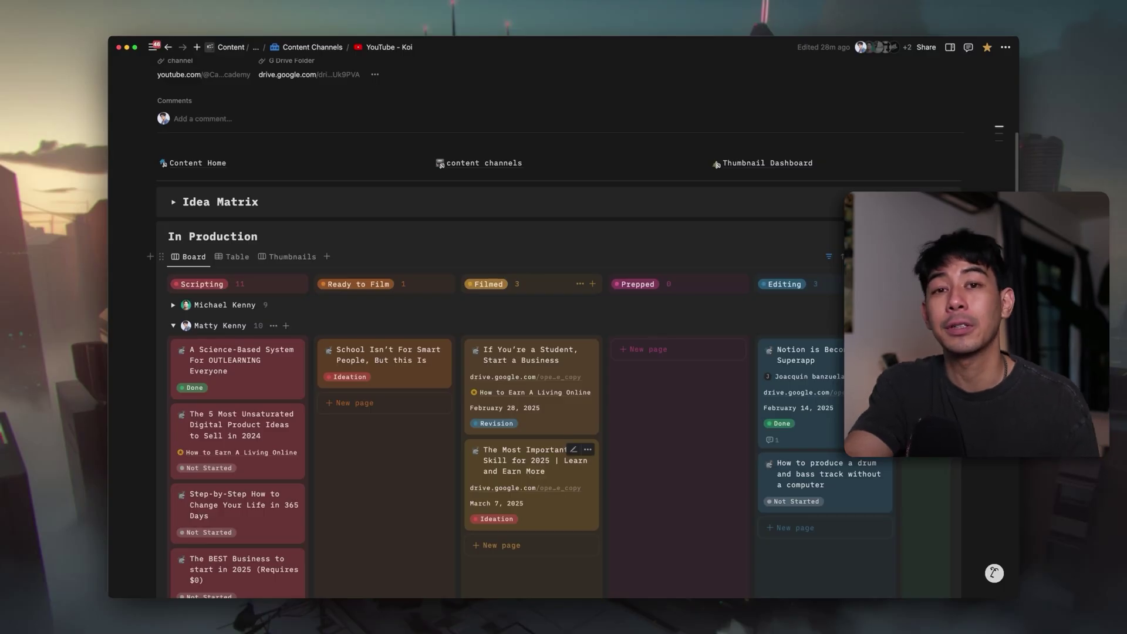
click(527, 463)
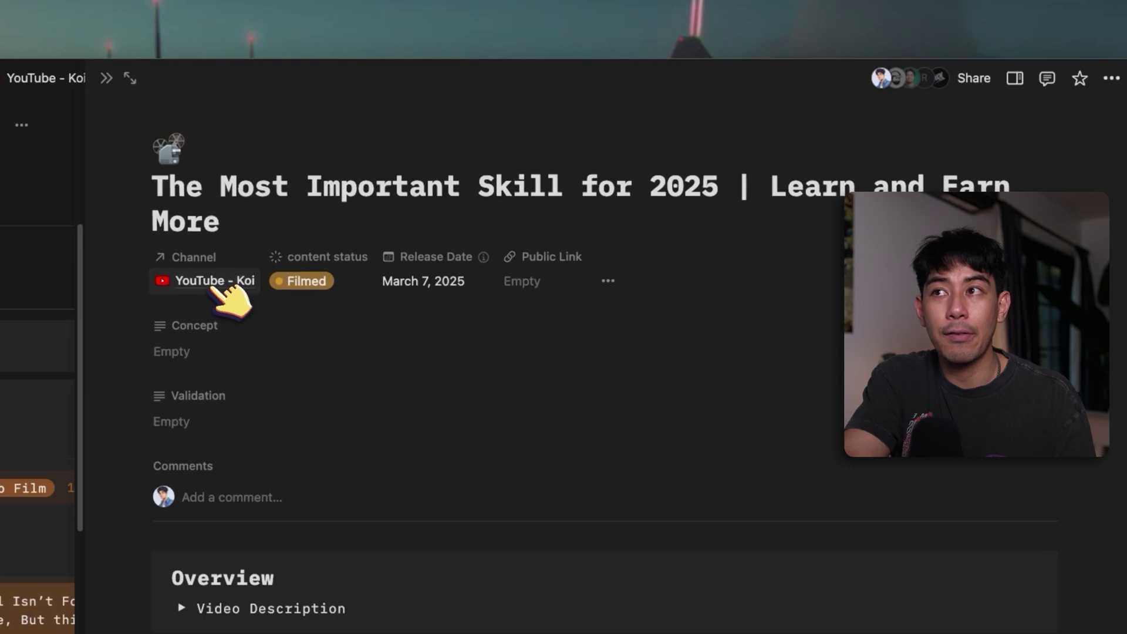
Check the Filmed video's channel relation without changes, then go to the content channels overview page
click(220, 282)
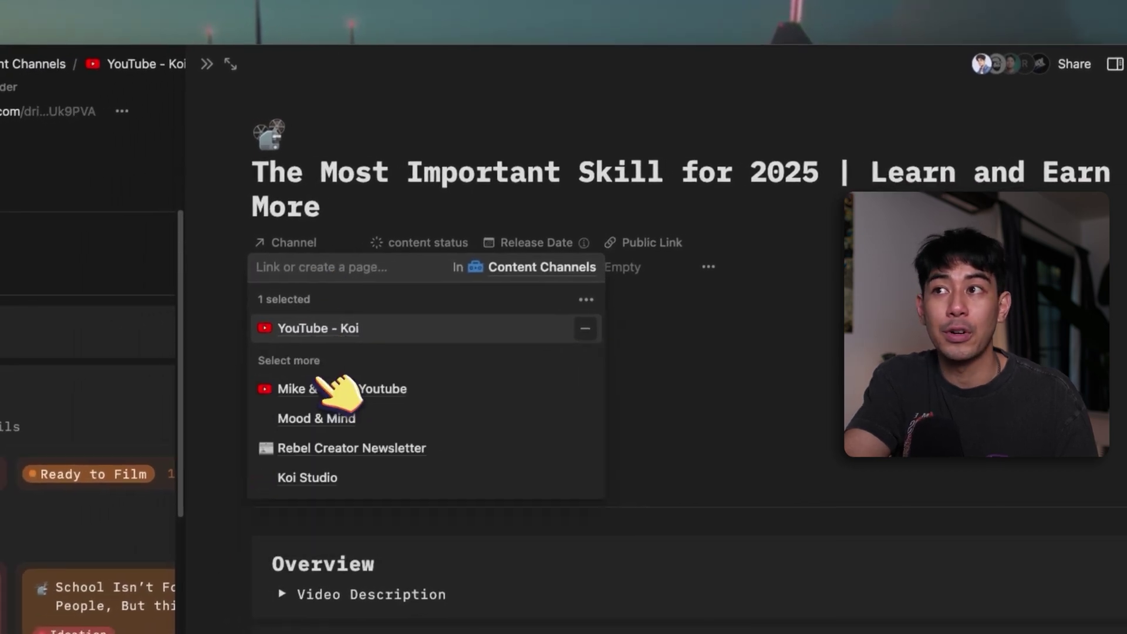
key(Escape)
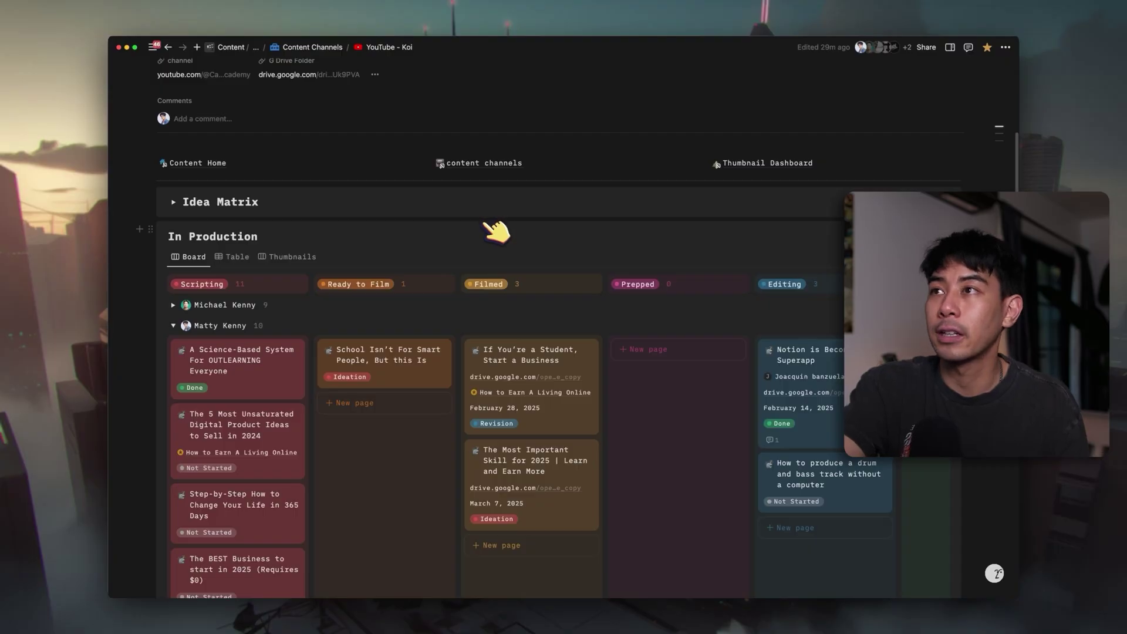
mouse_move(507, 160)
scroll(507, 294, up, 5)
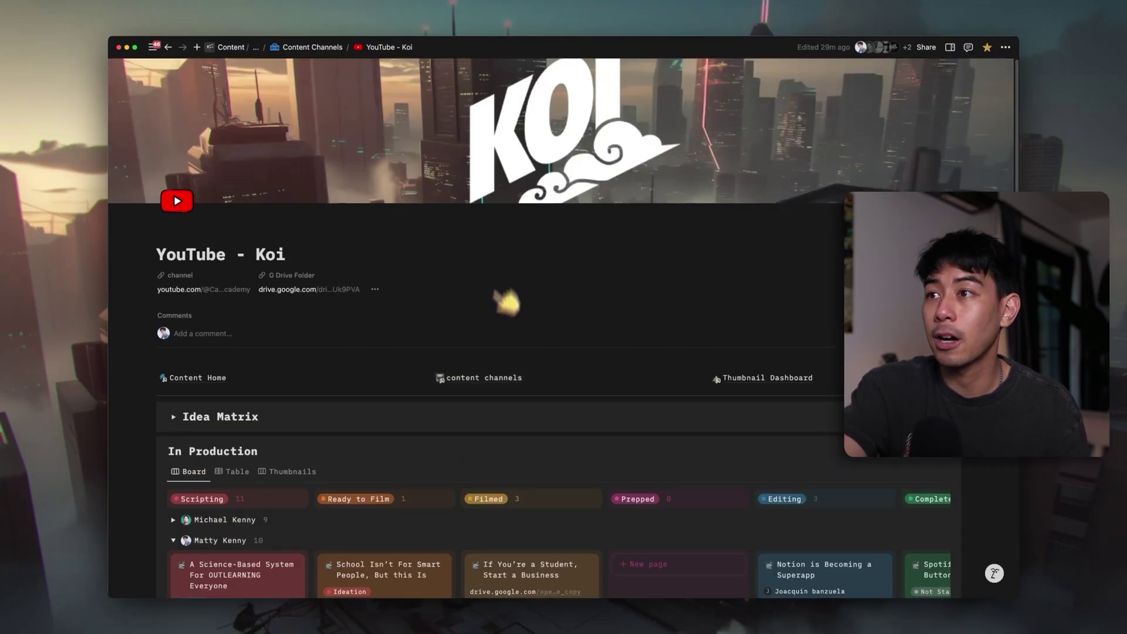
click(498, 381)
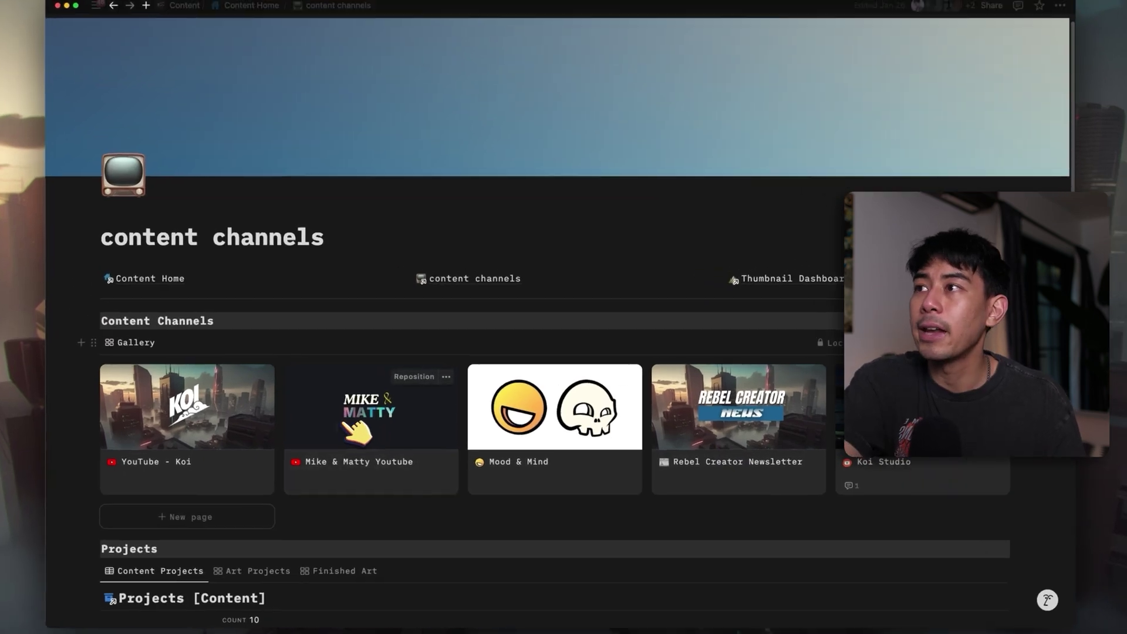
Open the Mike & Matty Youtube page, collapsing the Idea Matrix toggle and a team member's Long Board group
click(347, 423)
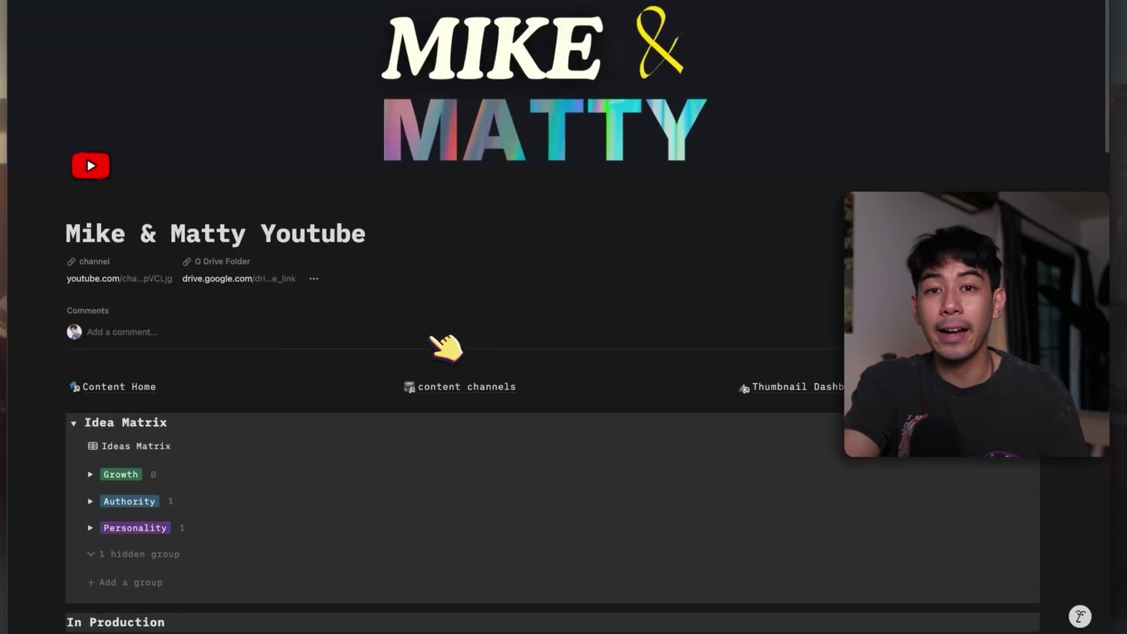
scroll(435, 344, down, 1)
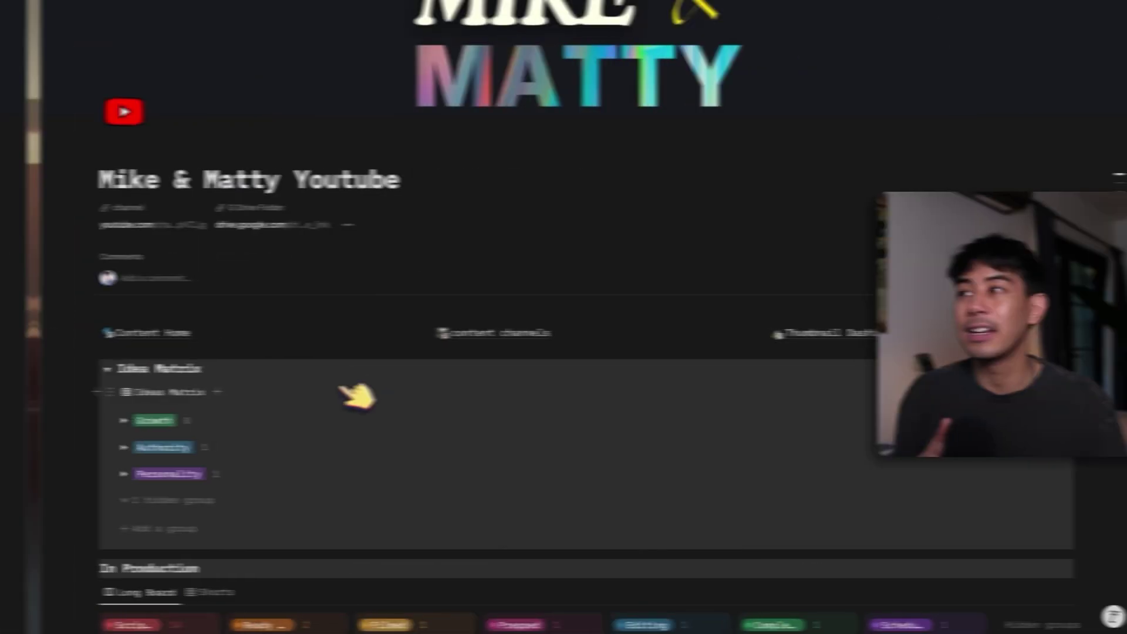
click(72, 325)
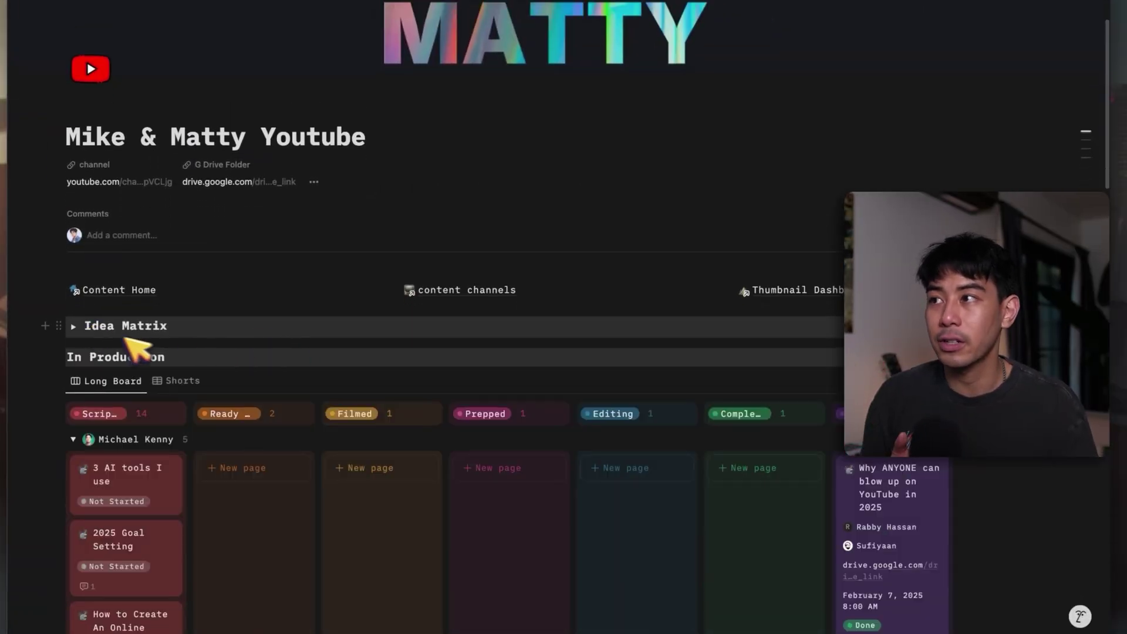
scroll(89, 334, down, 3)
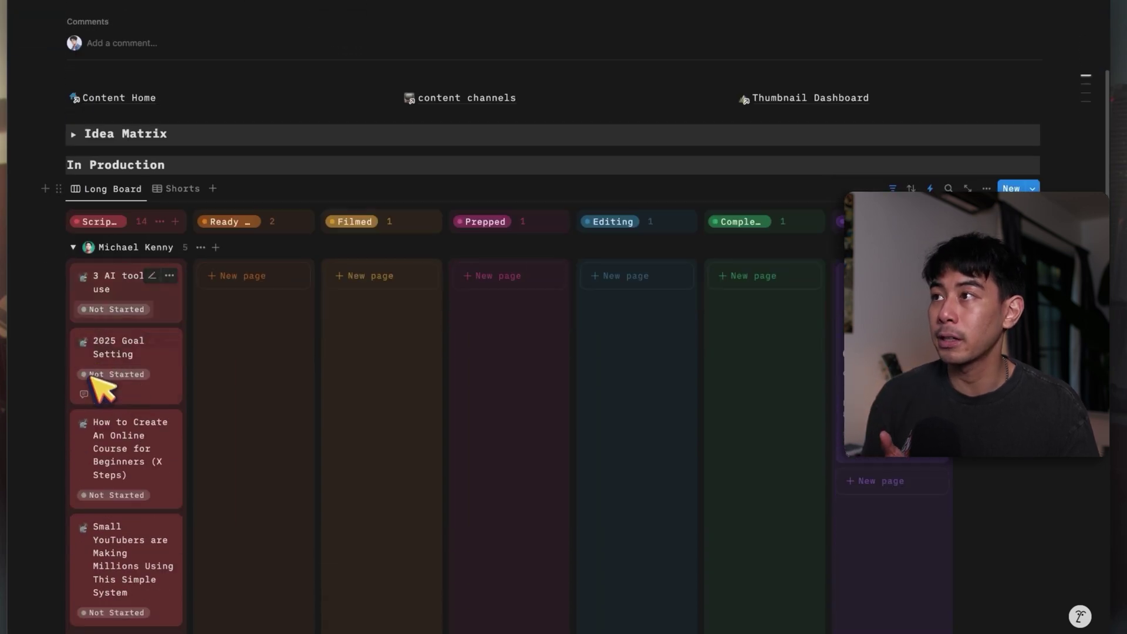
click(72, 247)
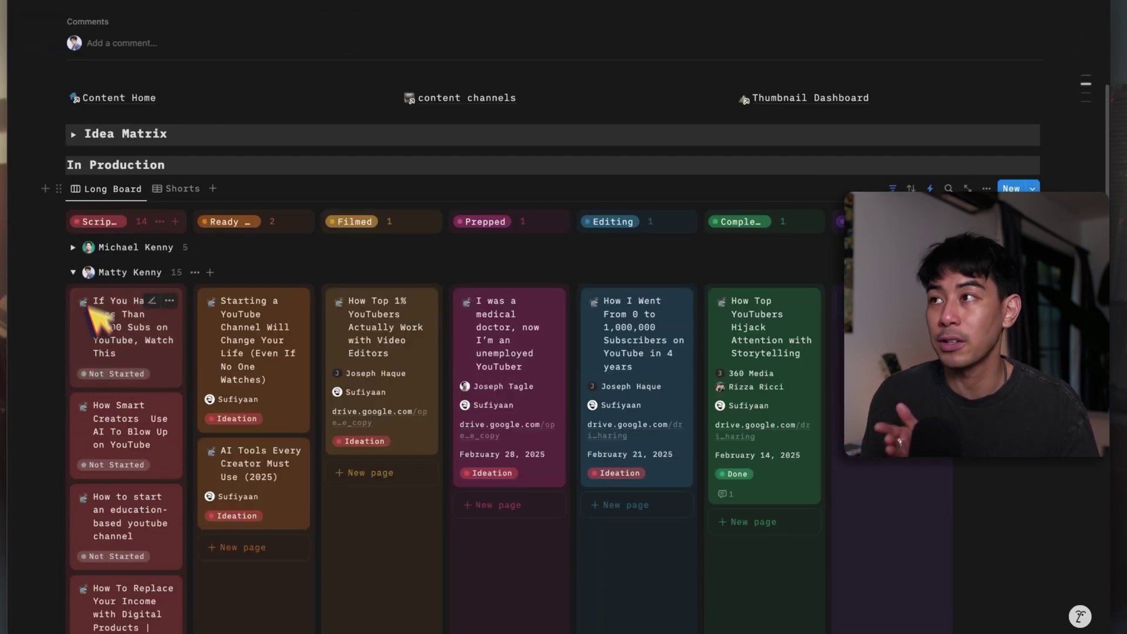
scroll(152, 381, down, 1)
scroll(79, 152, down, 2)
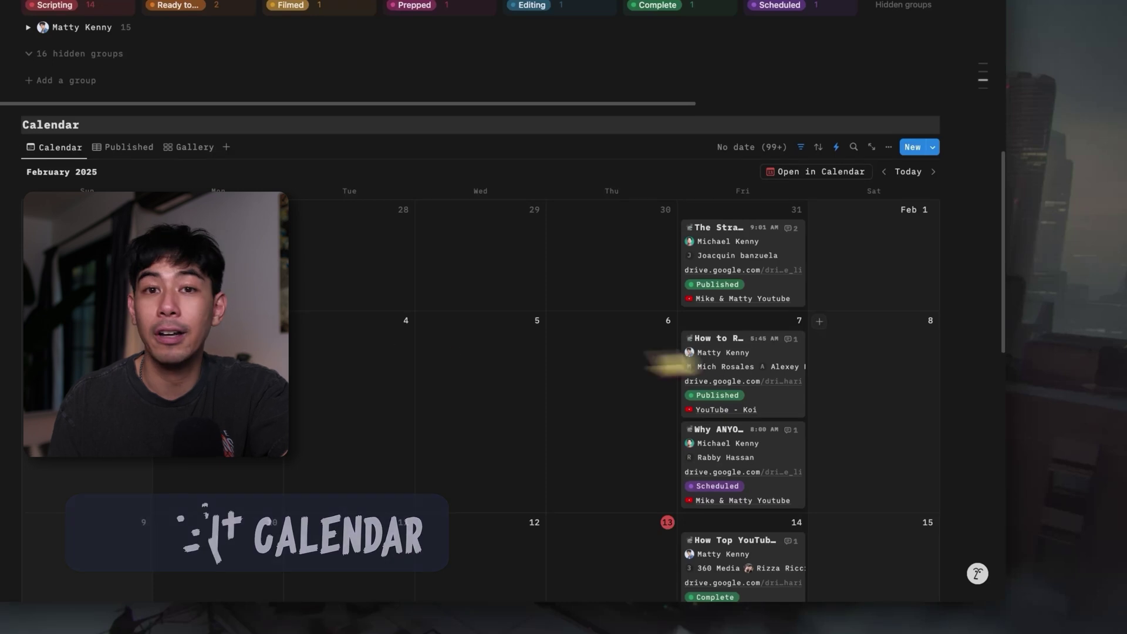
scroll(606, 436, down, 3)
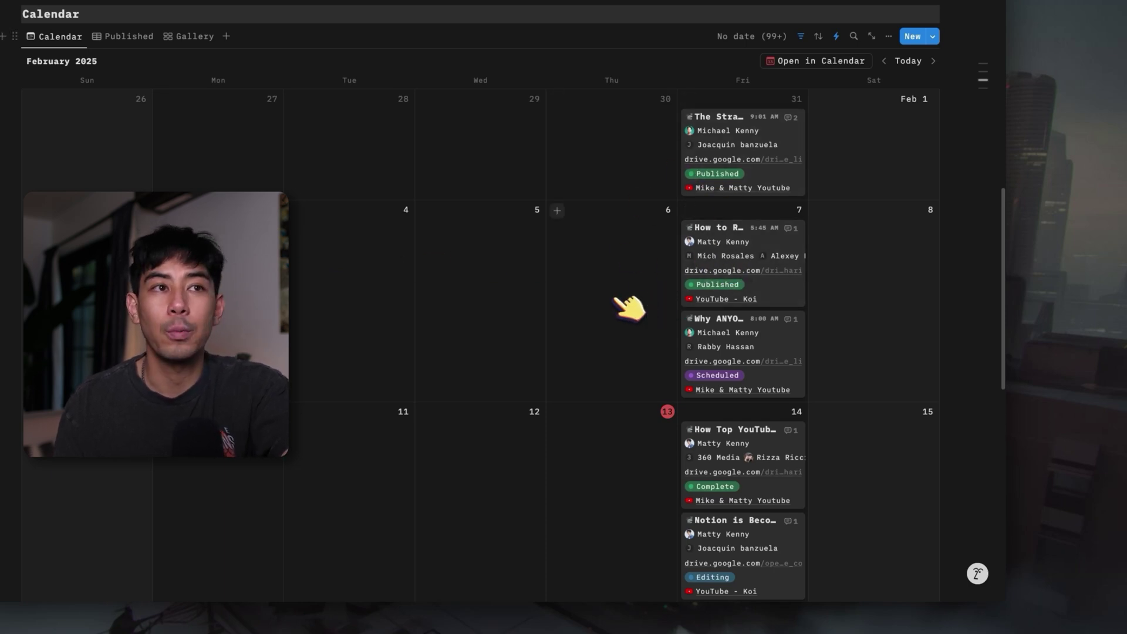
Drag the Superapp video from February 14 to February 17 on the Calendar, then open its YouTube - Koi channel
scroll(569, 322, down, 3)
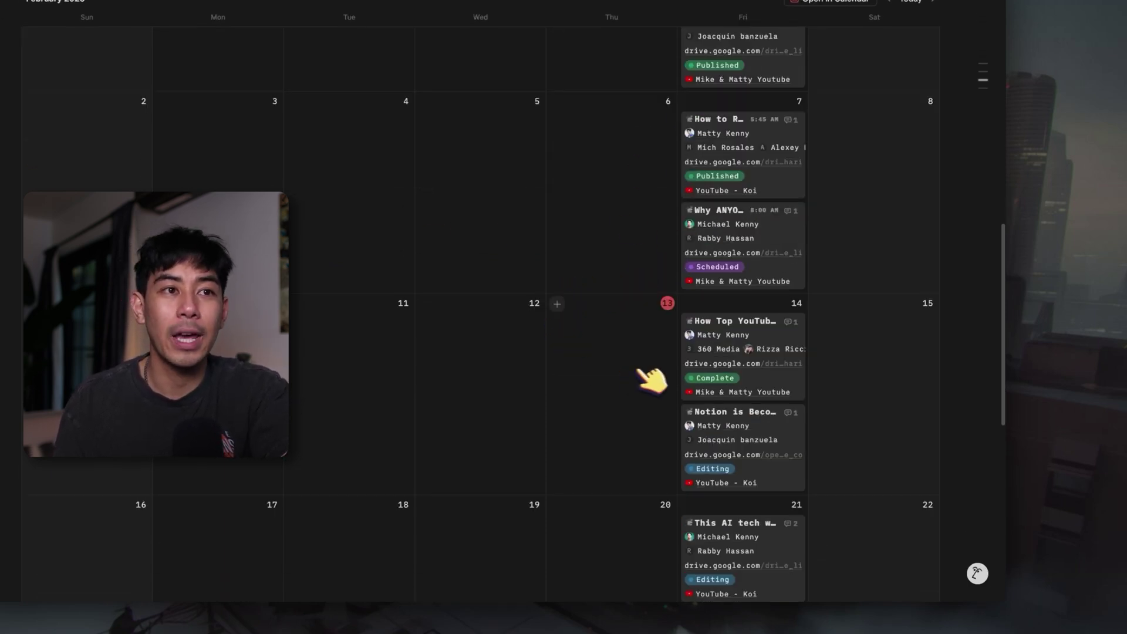
scroll(681, 379, down, 1)
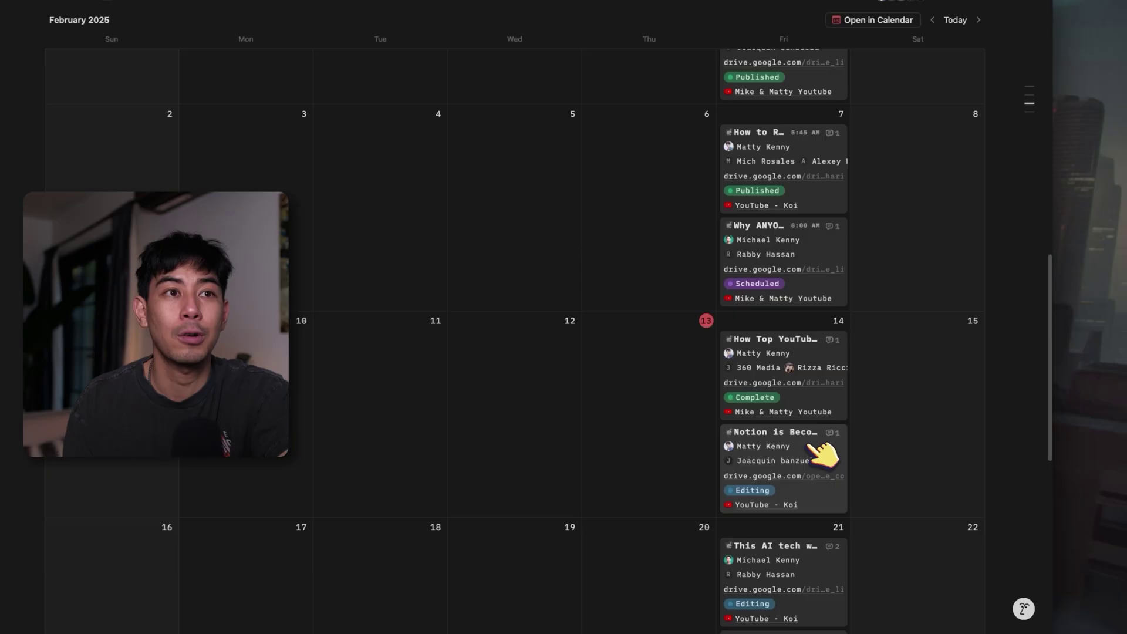
drag(825, 452, 392, 401)
scroll(819, 447, down, 3)
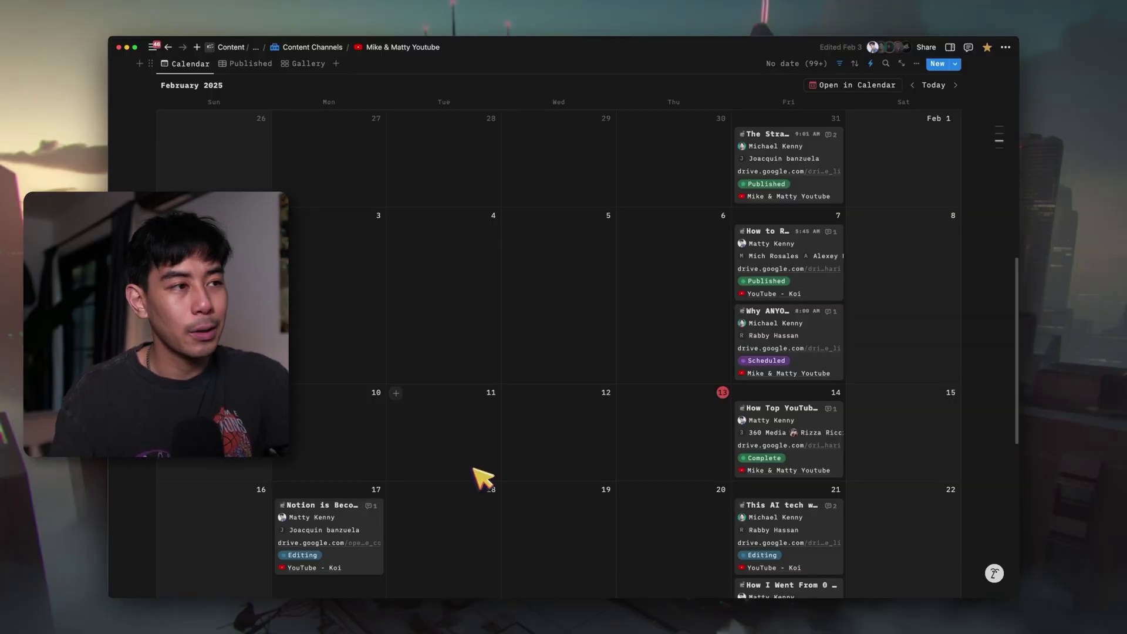
click(338, 568)
Expand the YouTube - Koi preview to full page and switch its videos to the Gallery thumbnail view
click(332, 83)
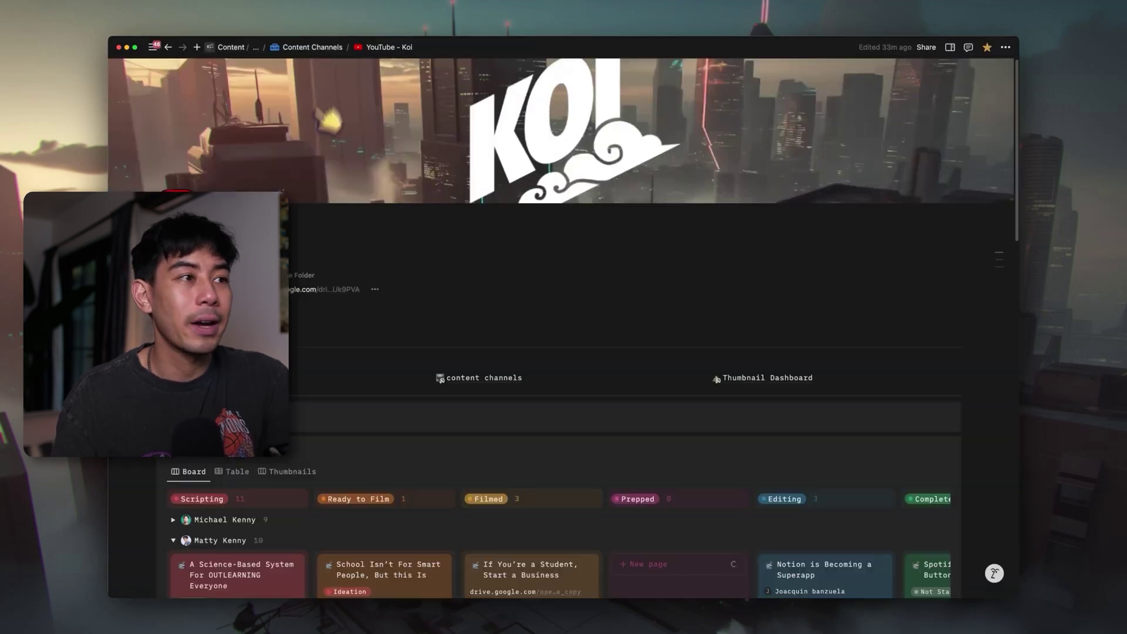
scroll(312, 336, down, 10)
scroll(310, 342, down, 5)
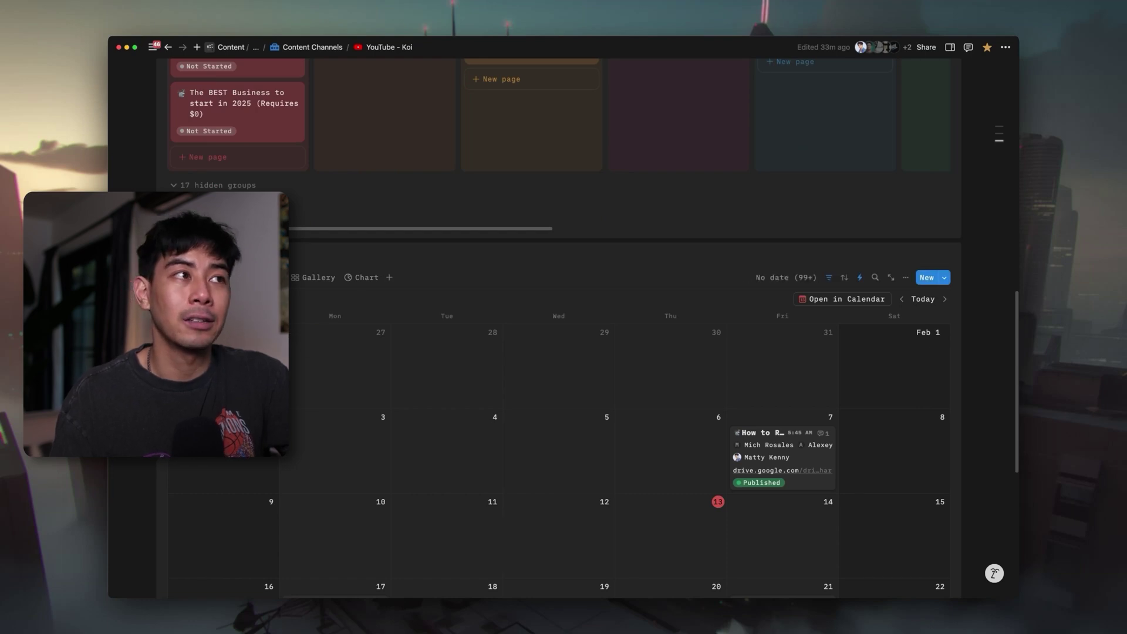
click(317, 279)
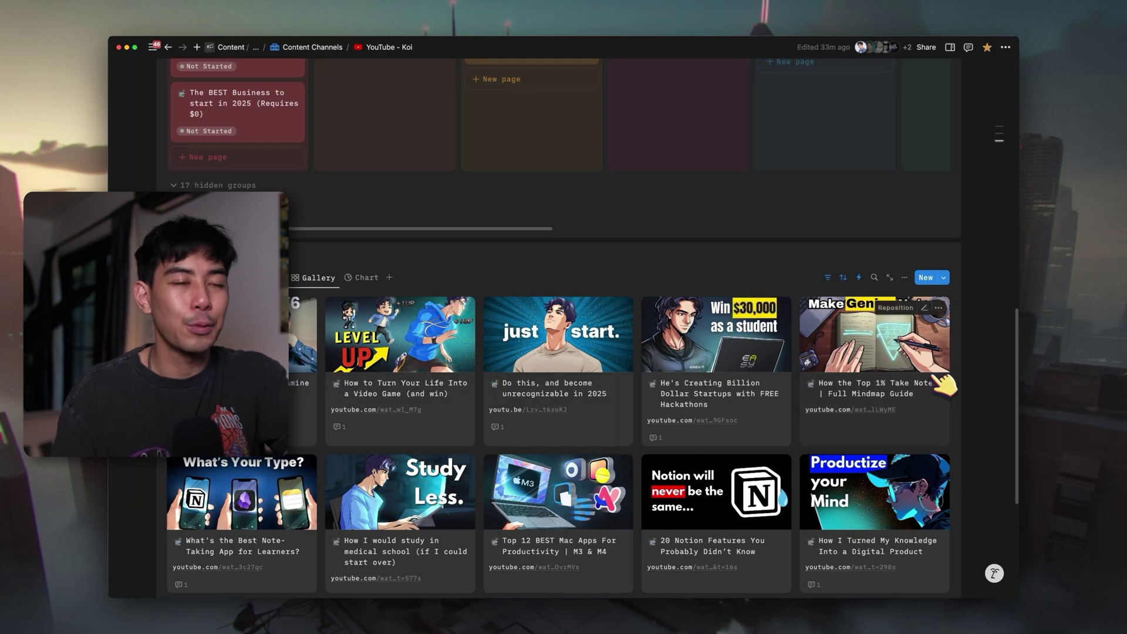
scroll(337, 340, down, 1)
scroll(336, 335, up, 5)
scroll(345, 340, down, 4)
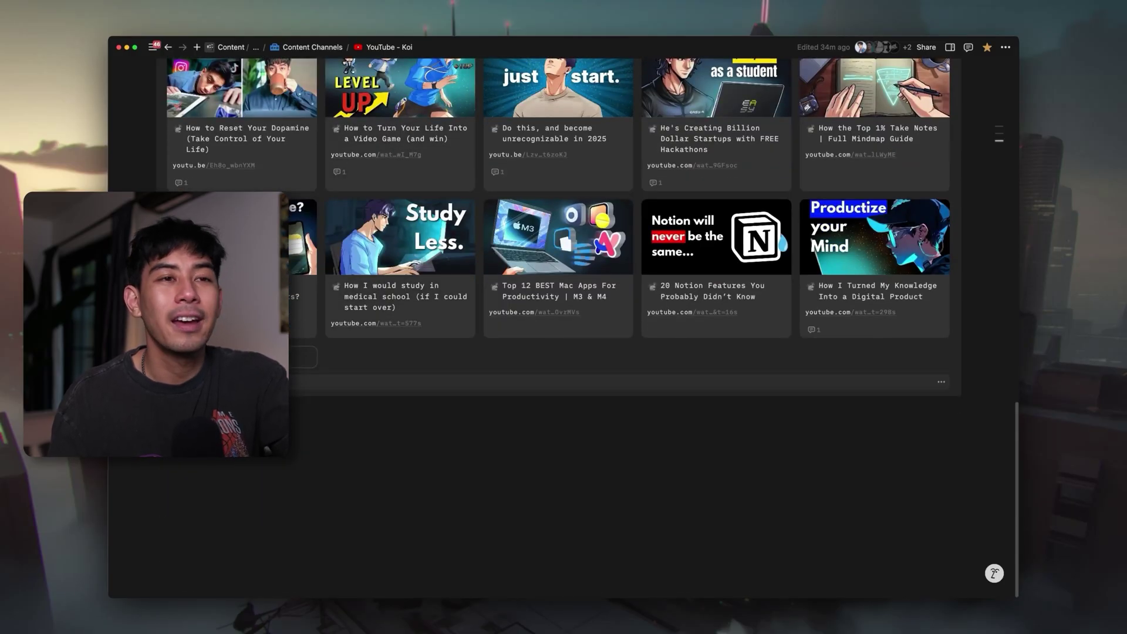
scroll(557, 328, down, 2)
scroll(557, 328, down, 1)
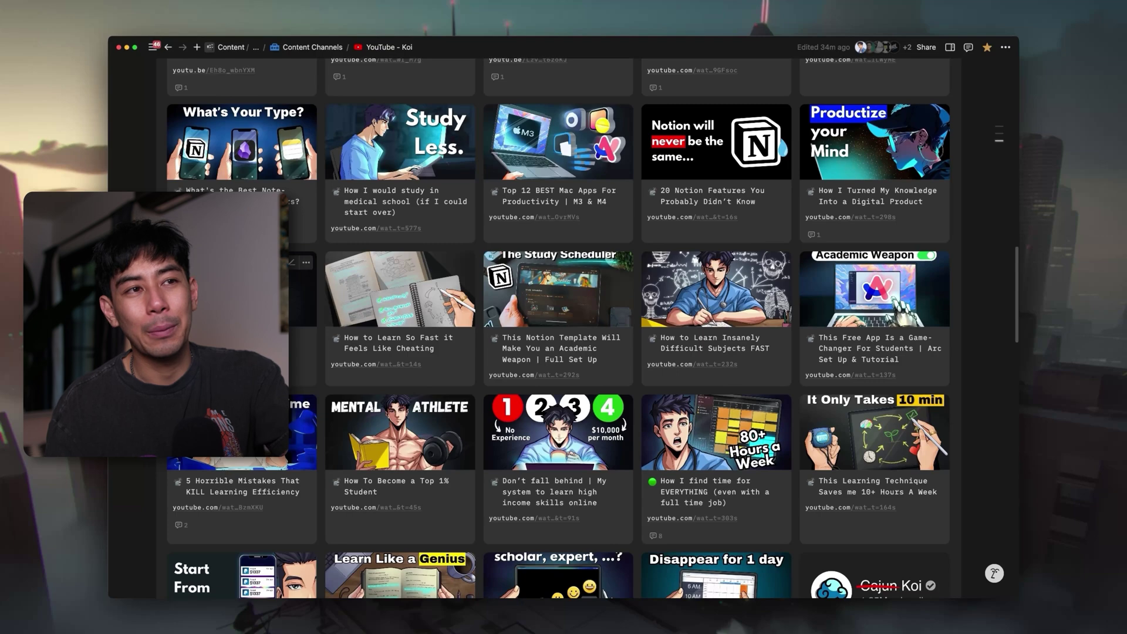
scroll(557, 329, down, 8)
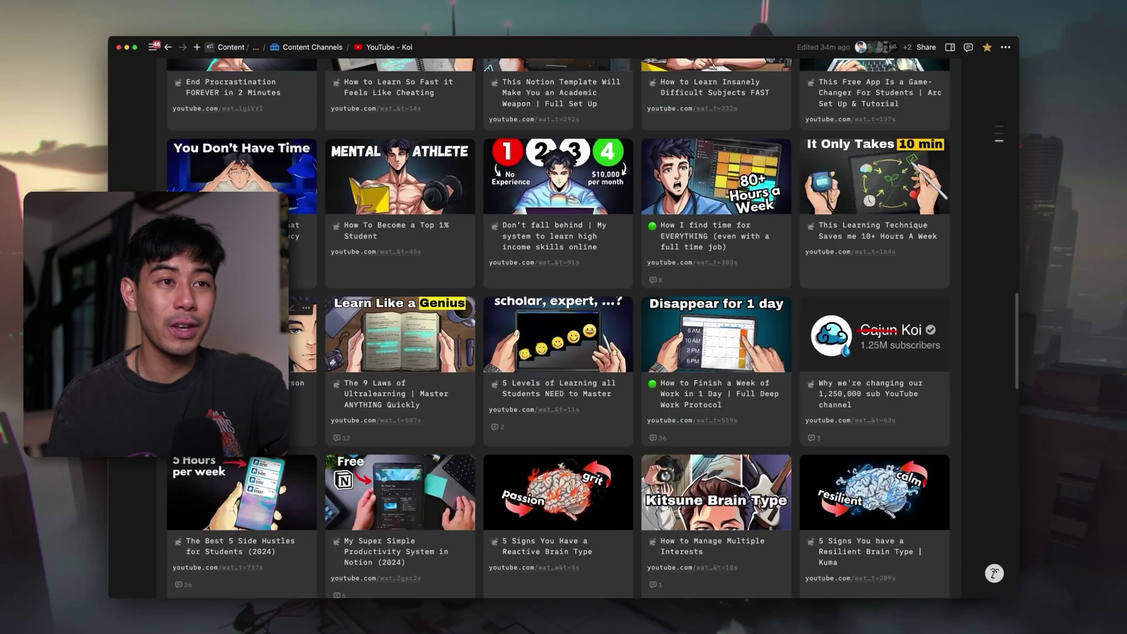
scroll(557, 329, down, 7)
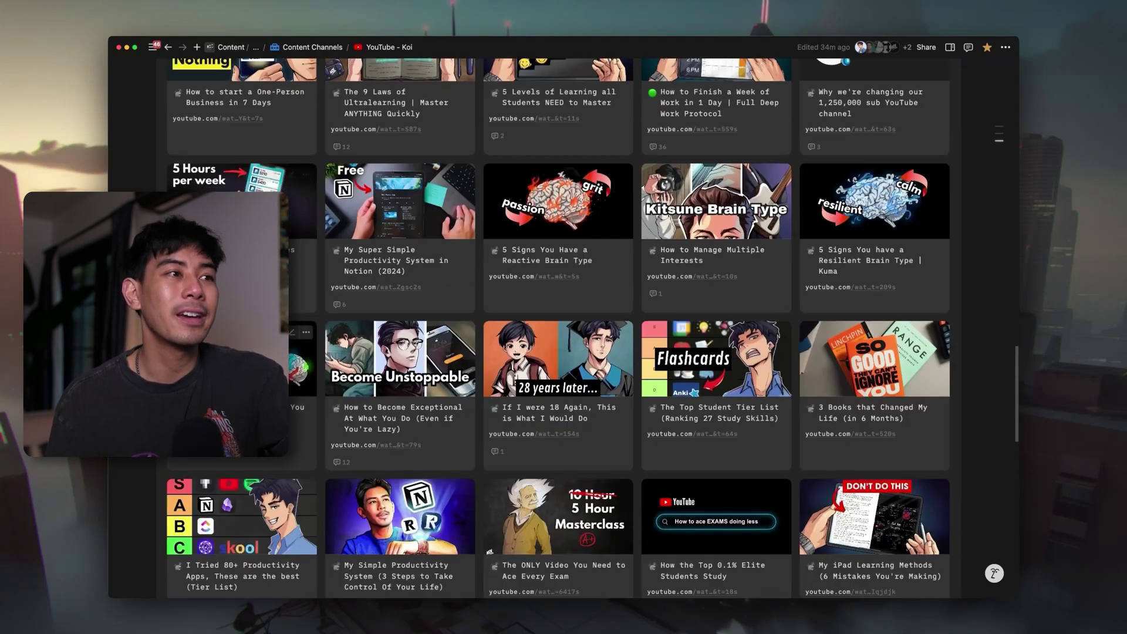